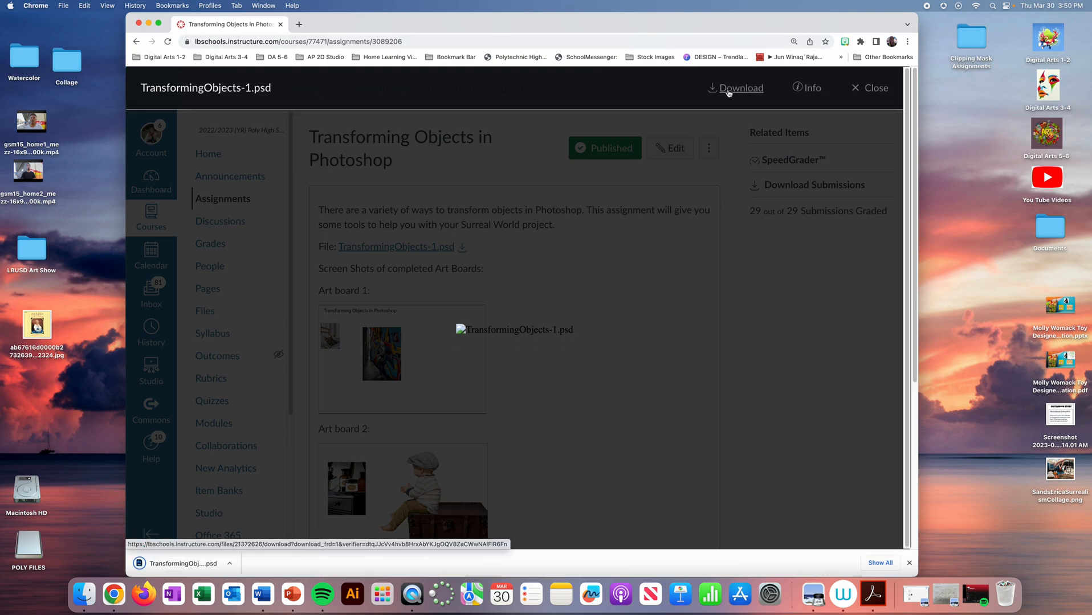
# - Open the downloaded TransformingObjects-1.psd in Photoshop, close the Libraries panel and show the Layers panel
pyautogui.click(155, 564)
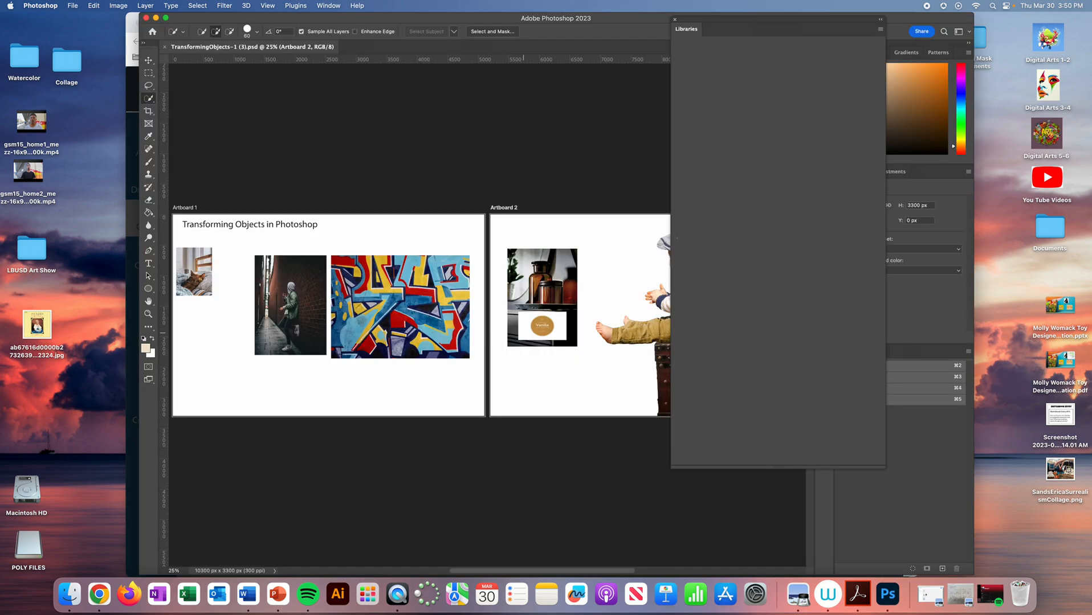
pyautogui.click(675, 22)
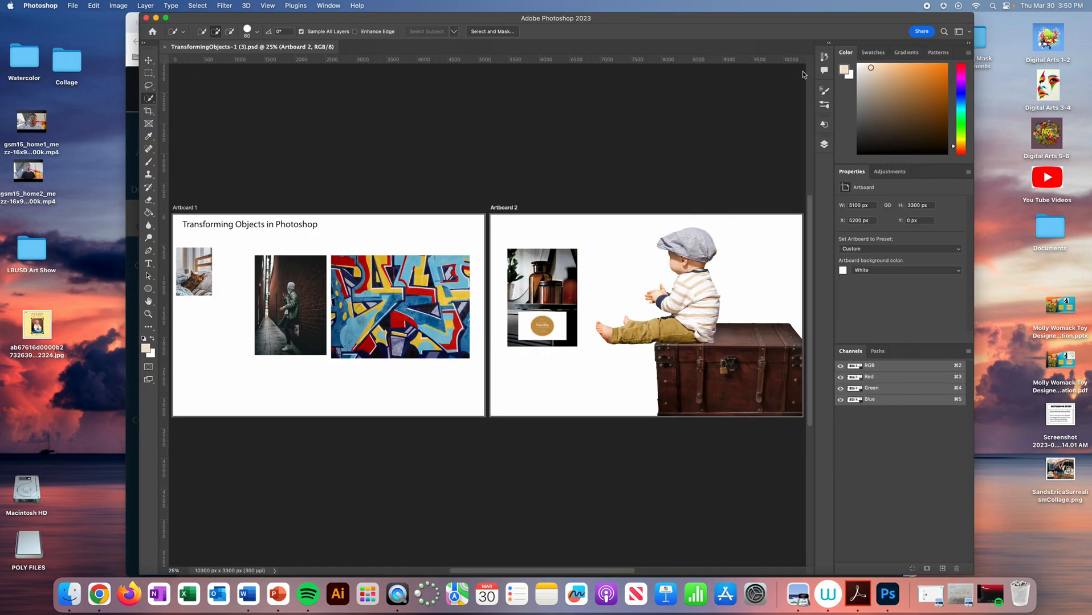
pyautogui.moveTo(764, 19); pyautogui.dragTo(731, 18)
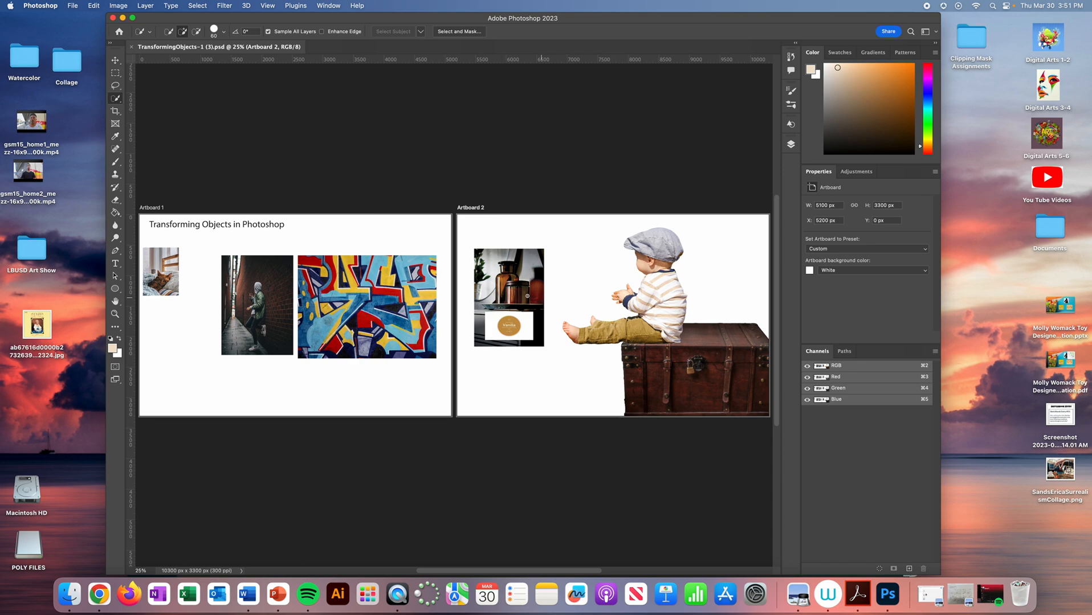
pyautogui.click(790, 145)
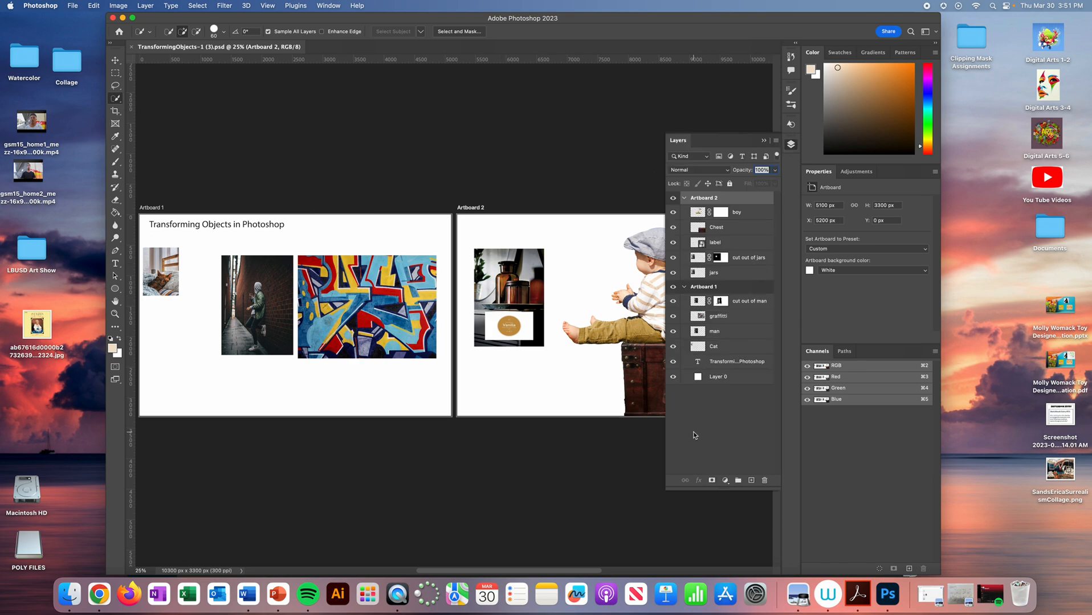
# - Flip the Cat layer on Artboard 1 horizontally
pyautogui.click(726, 349)
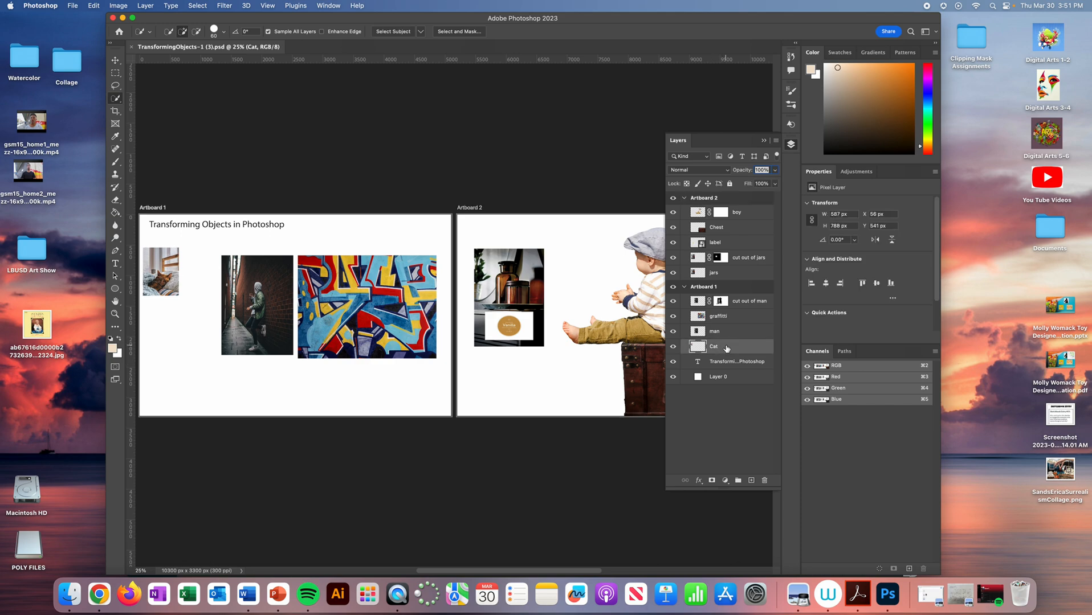
pyautogui.click(94, 5)
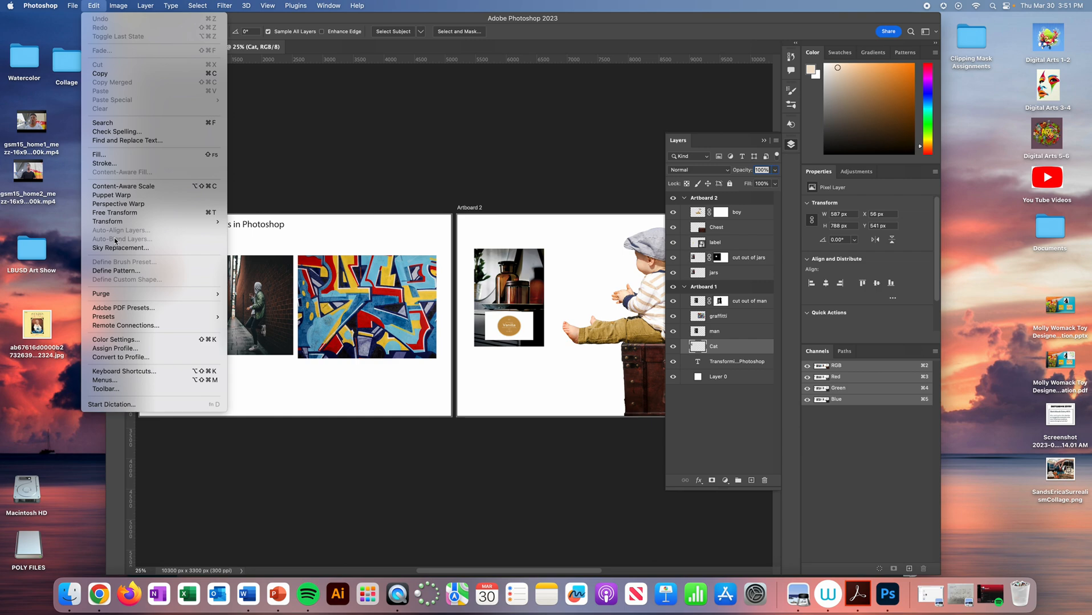
pyautogui.moveTo(114, 222)
pyautogui.click(266, 396)
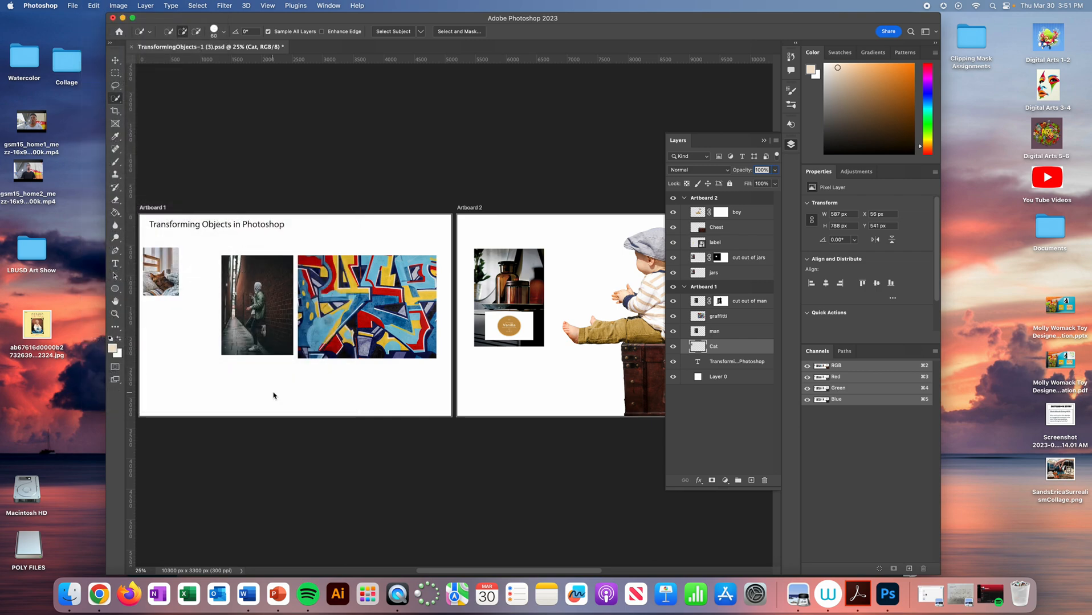
# - Move the graffiti layer over the photo of the man on Artboard 1 so it covers the brick wall
pyautogui.click(115, 314)
pyautogui.moveTo(171, 271); pyautogui.dragTo(278, 297)
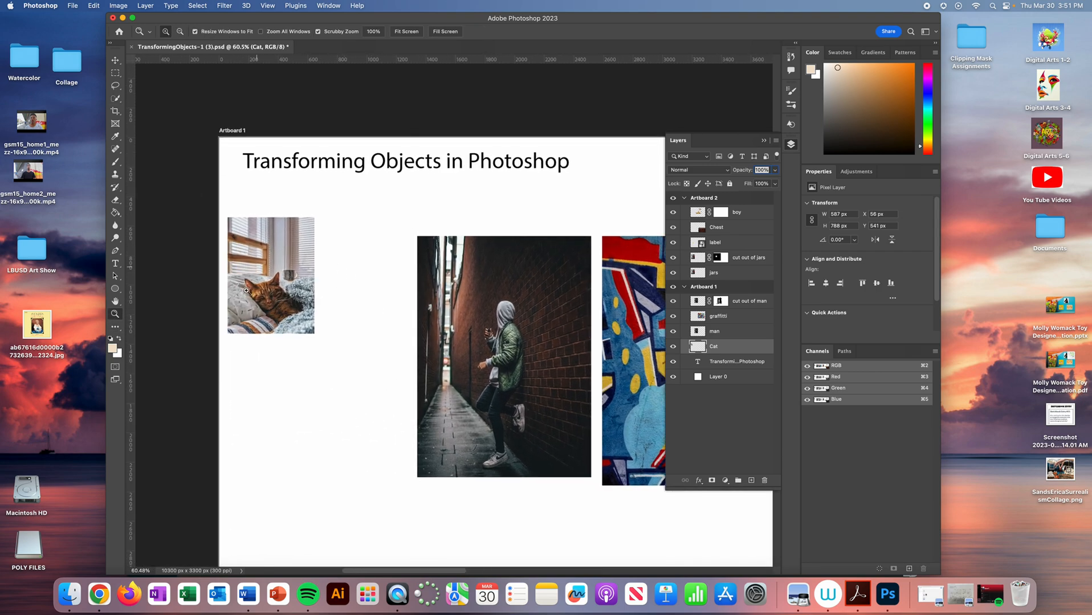
pyautogui.moveTo(615, 314); pyautogui.dragTo(402, 265)
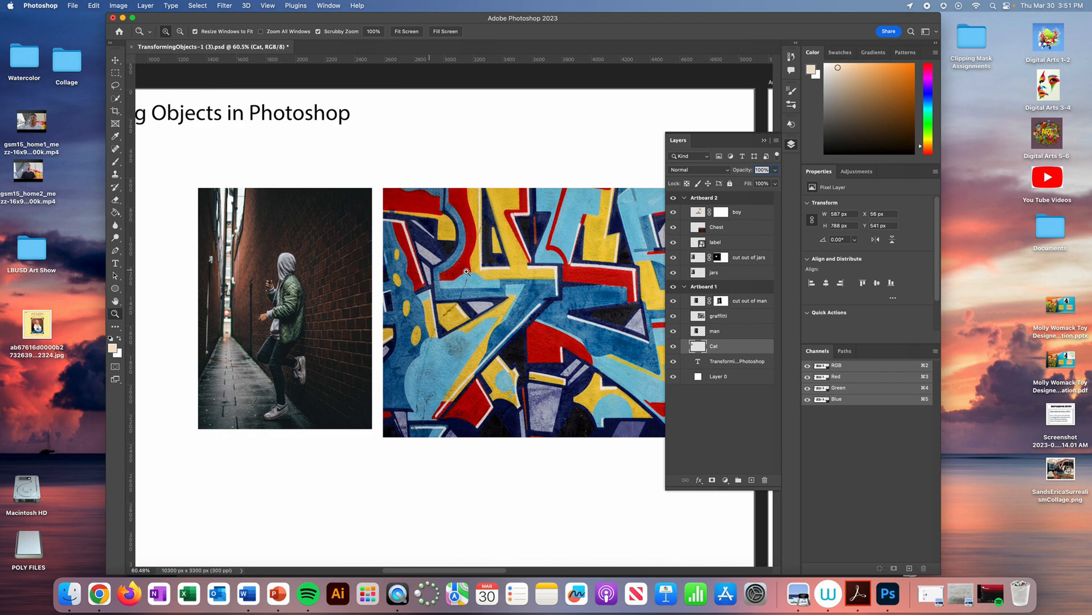
pyautogui.click(741, 317)
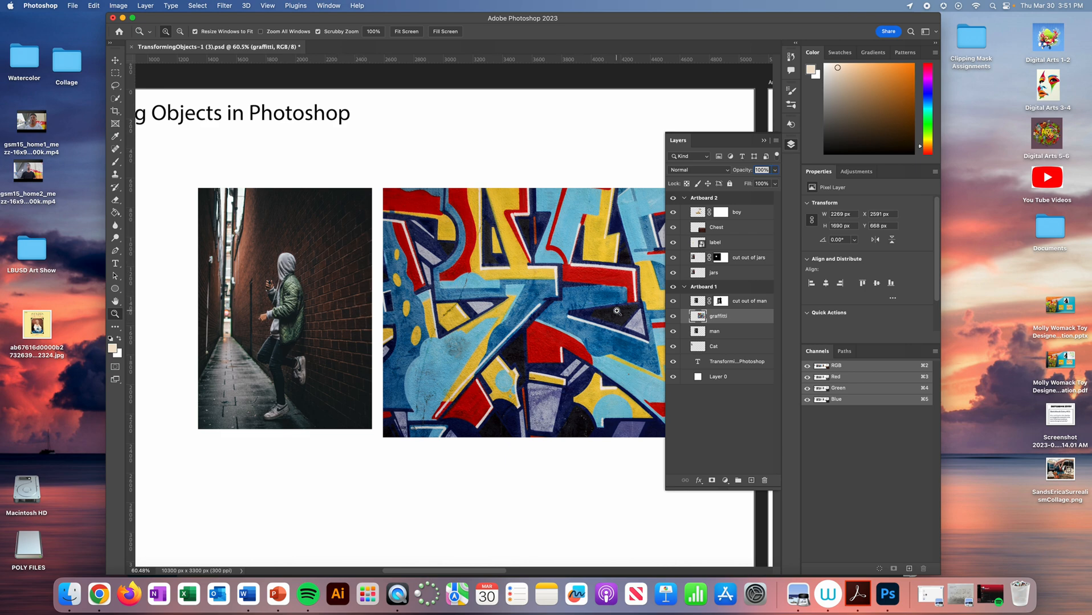
pyautogui.press('v')
pyautogui.moveTo(555, 300); pyautogui.dragTo(415, 324)
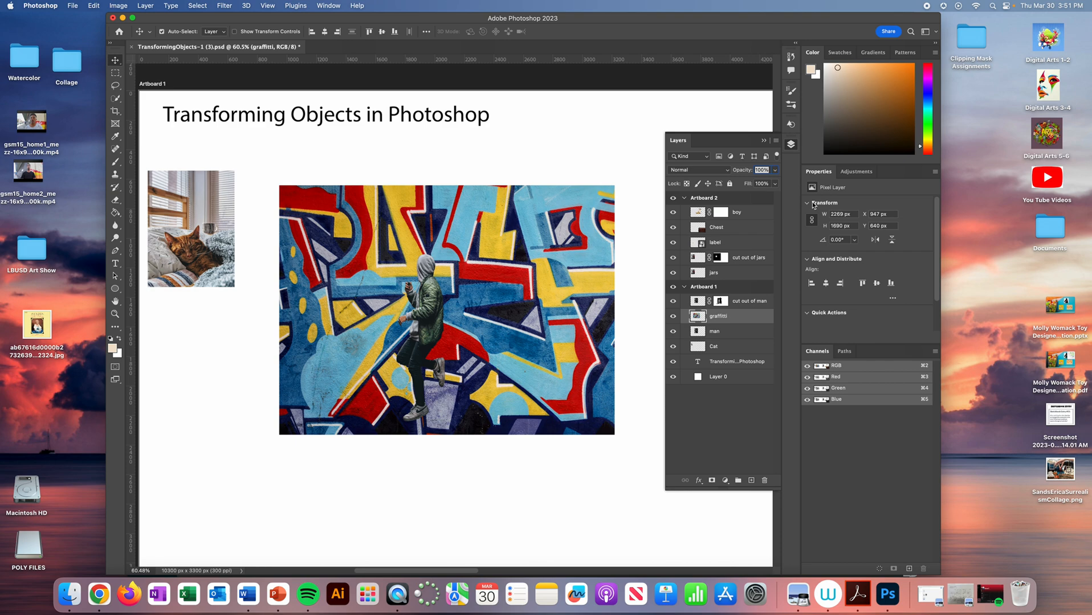
# - Lower the graffiti layer's opacity to about 49% and reposition the graffiti over the photo of the man
pyautogui.click(774, 170)
pyautogui.moveTo(774, 181); pyautogui.dragTo(752, 184)
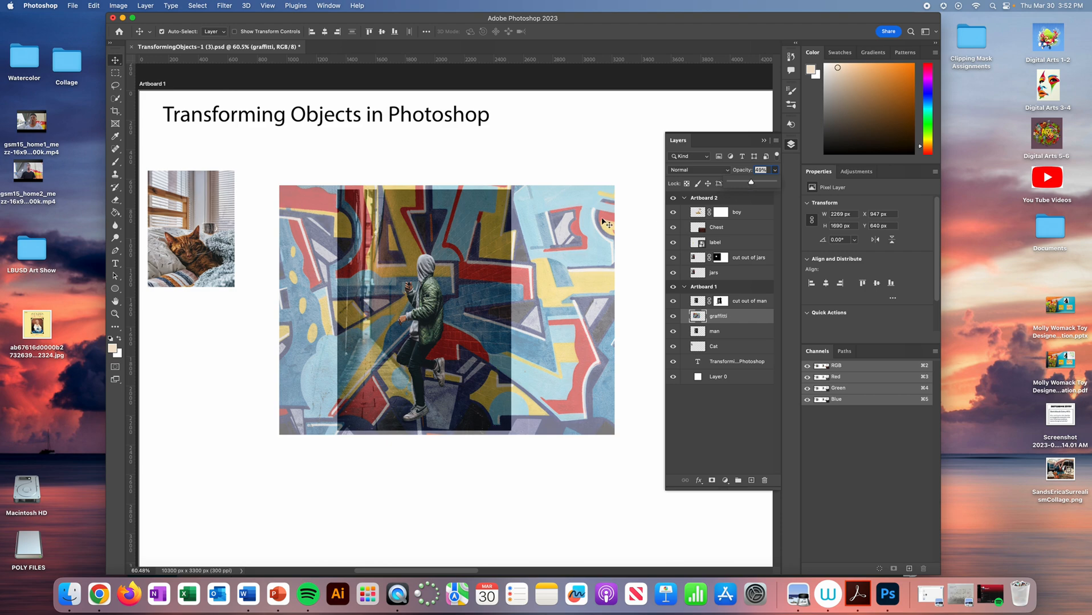
pyautogui.click(378, 161)
pyautogui.moveTo(570, 235); pyautogui.dragTo(597, 448)
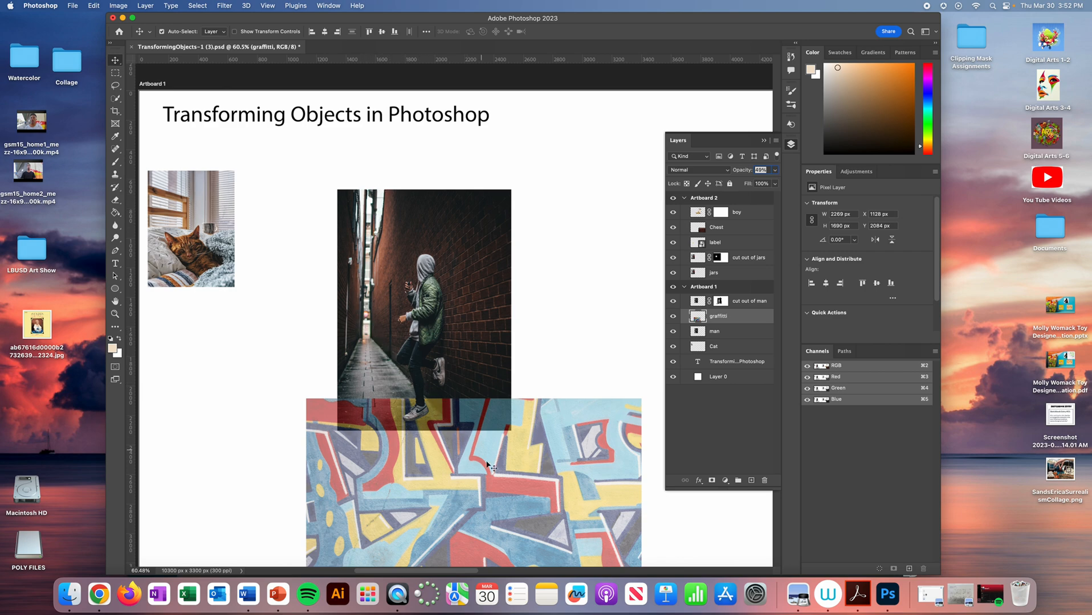
pyautogui.moveTo(526, 541); pyautogui.dragTo(481, 321)
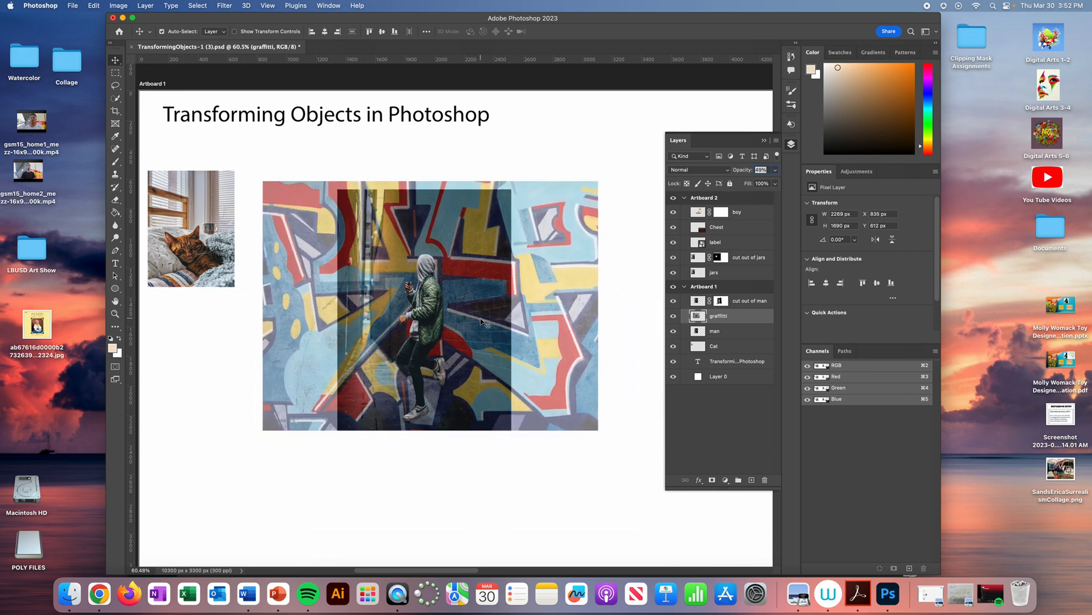
# - Distort the graffiti so its corners follow the brick wall's perspective, narrow at the alley end and stretched below the photo at the near end
pyautogui.click(93, 5)
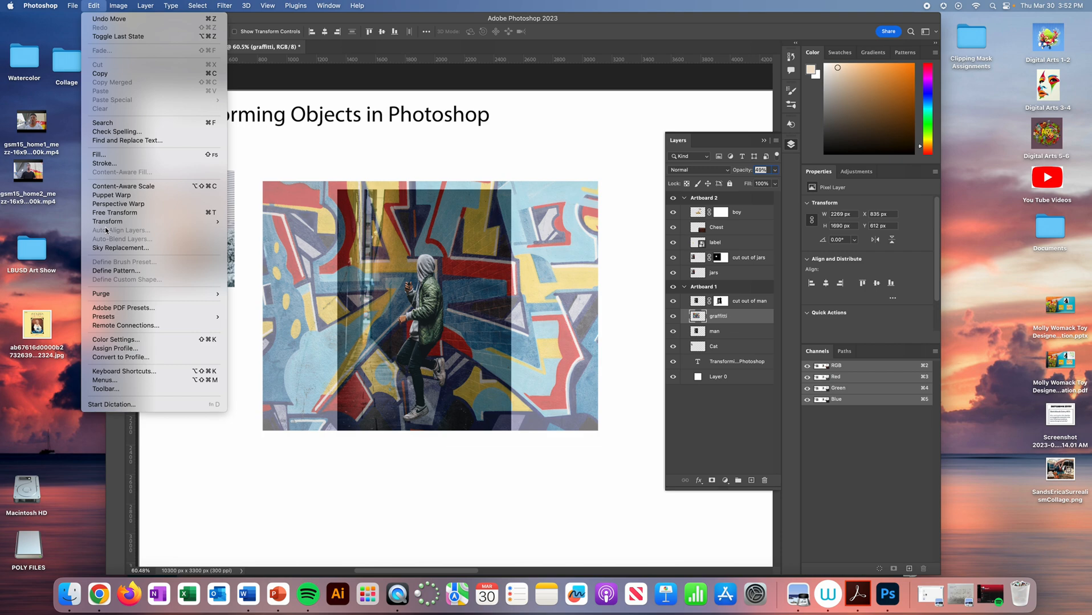
pyautogui.moveTo(108, 222)
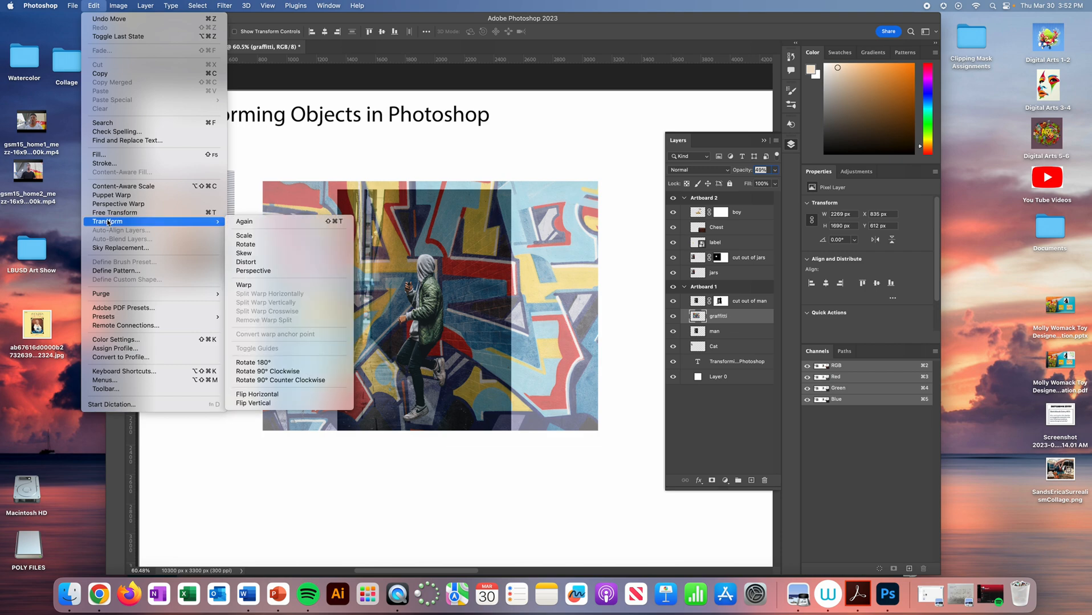
pyautogui.click(247, 263)
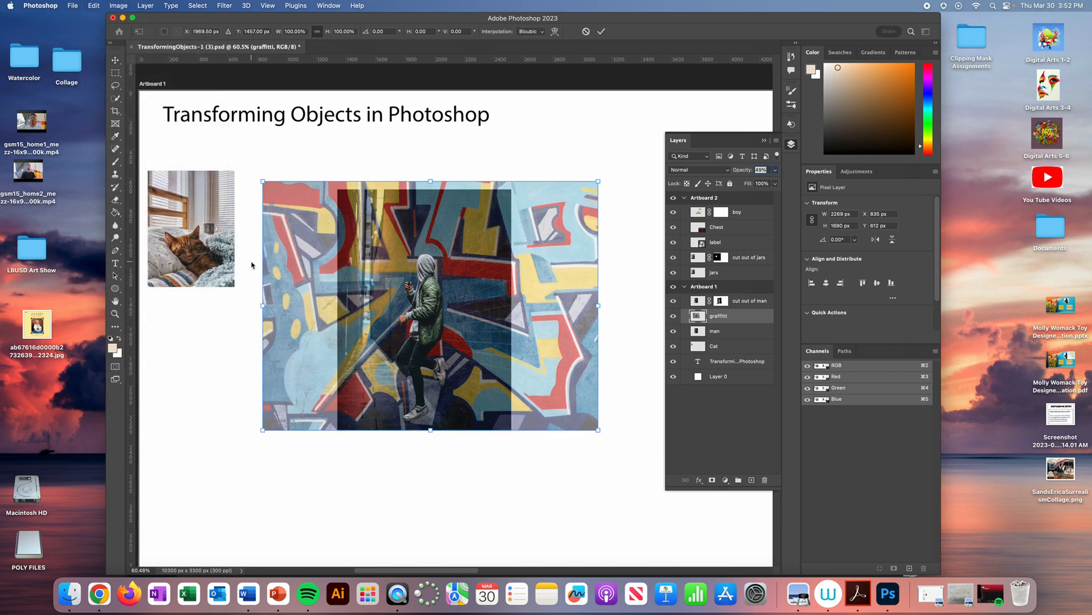
pyautogui.moveTo(262, 183); pyautogui.dragTo(375, 190)
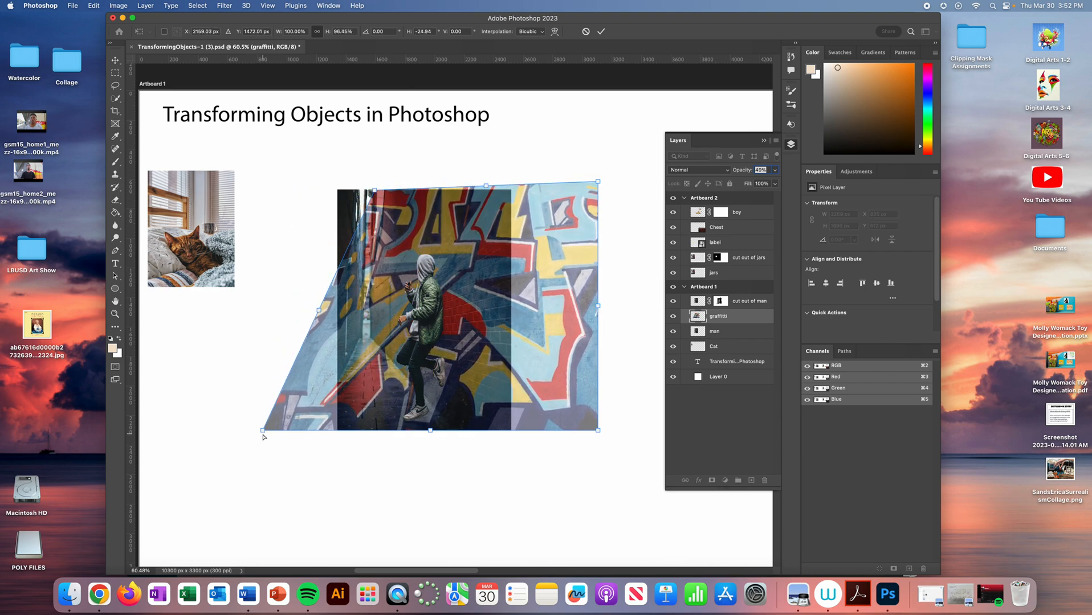
pyautogui.moveTo(263, 432); pyautogui.dragTo(370, 340)
pyautogui.moveTo(374, 191); pyautogui.dragTo(373, 191)
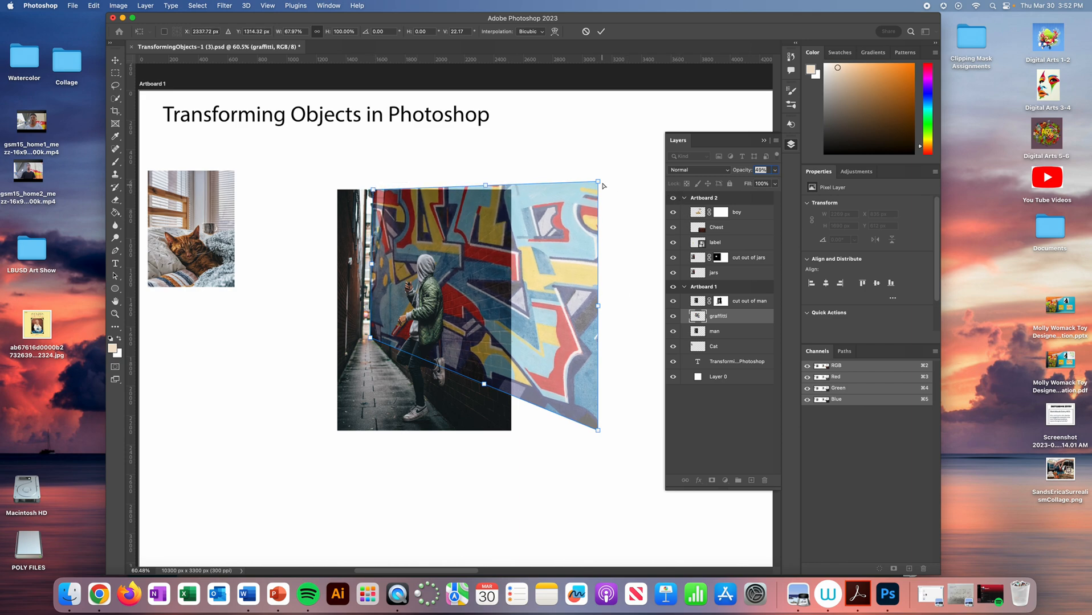
pyautogui.moveTo(599, 183); pyautogui.dragTo(599, 190)
pyautogui.moveTo(597, 431); pyautogui.dragTo(584, 565)
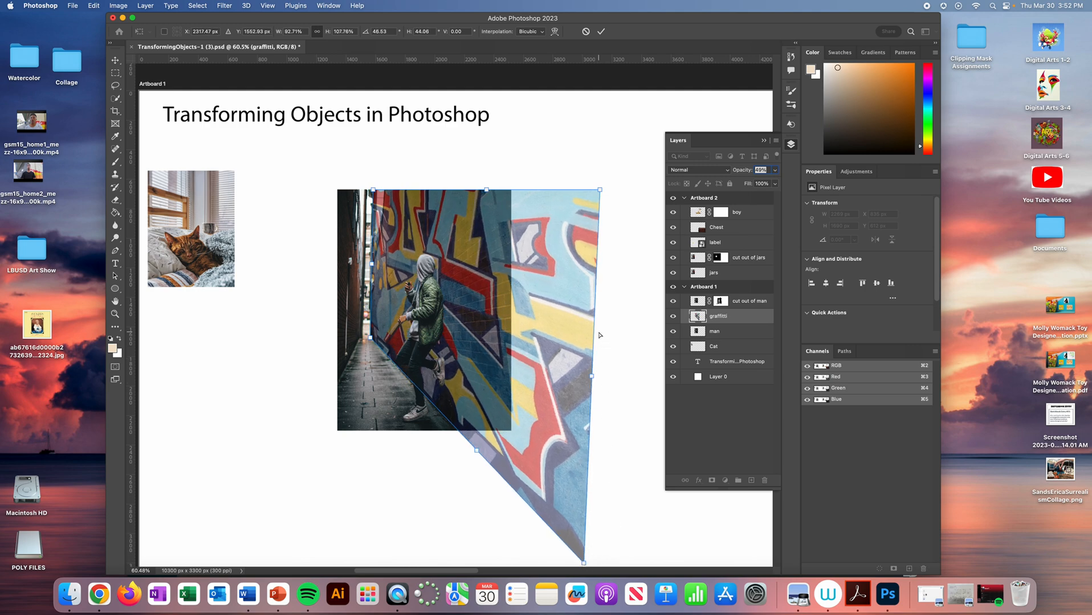
pyautogui.press('Return')
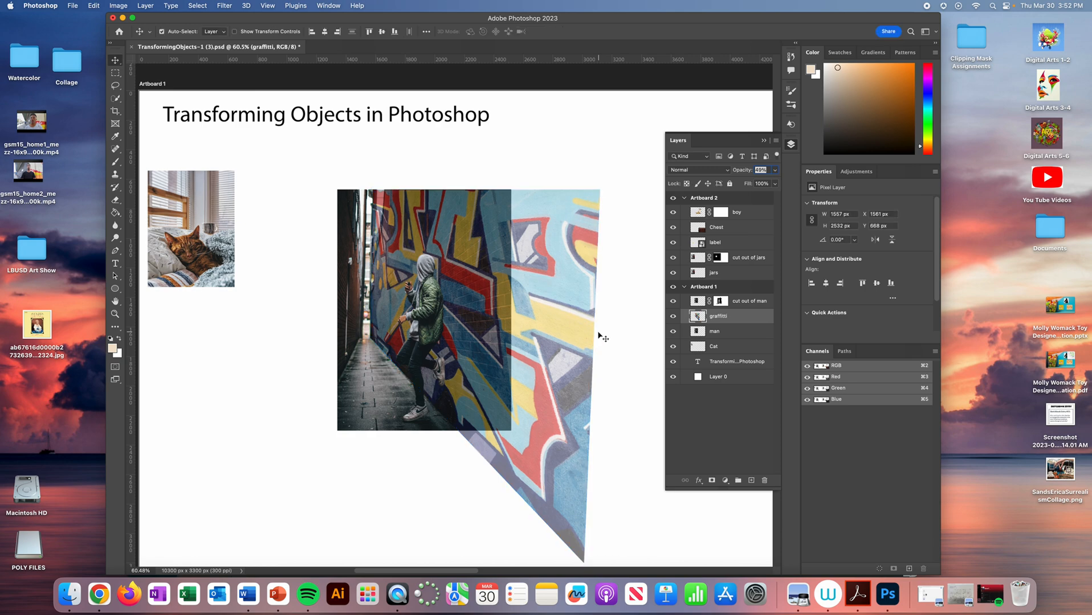
# - Clip the graffiti layer to the man layer with a clipping mask
pyautogui.rightClick(736, 318)
pyautogui.click(731, 318)
pyautogui.rightClick(750, 320)
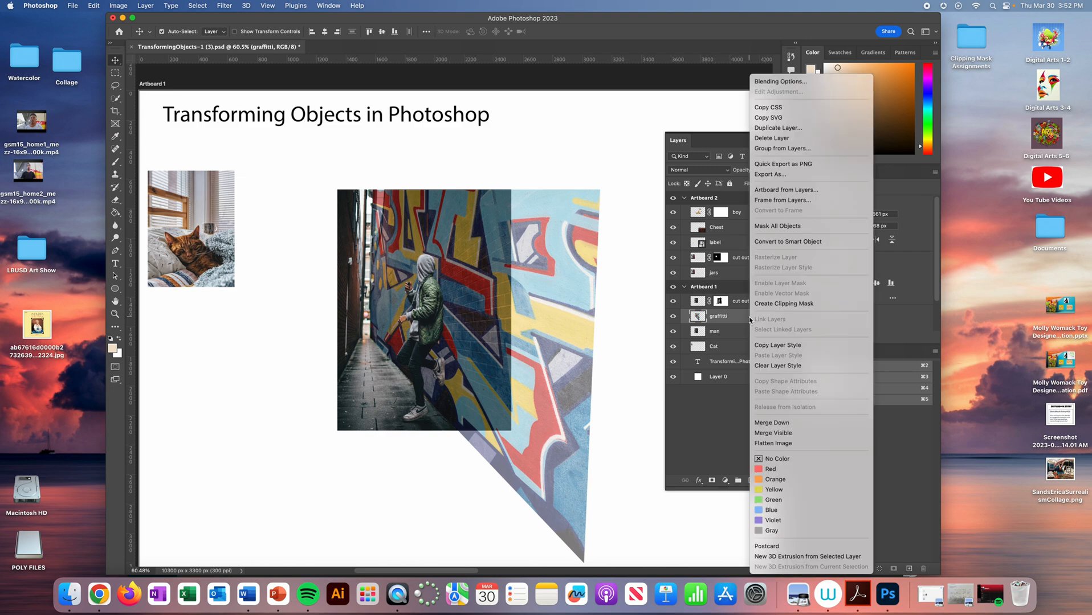
pyautogui.click(778, 304)
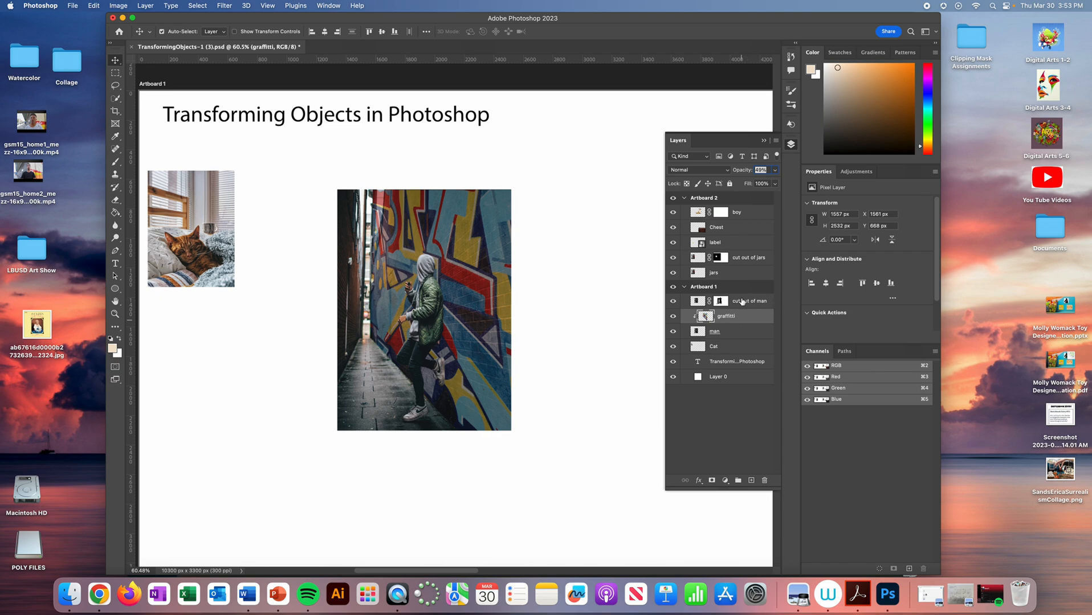
# - Restore the graffiti layer's opacity to 100% and set its blending mode to Soft Light
pyautogui.click(775, 170)
pyautogui.moveTo(751, 185); pyautogui.dragTo(774, 182)
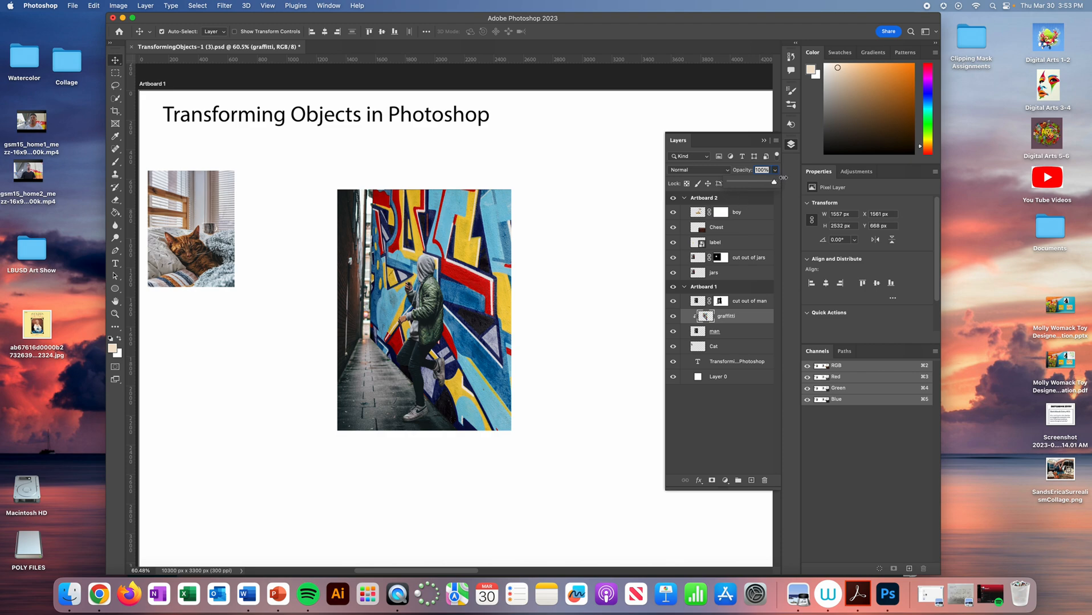
pyautogui.click(690, 170)
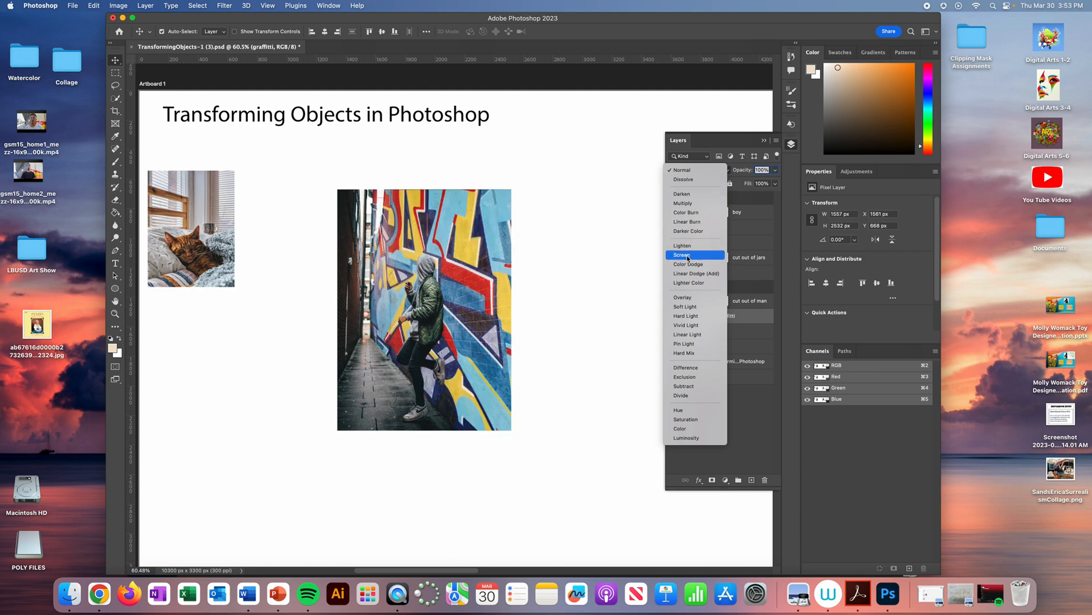
pyautogui.click(690, 307)
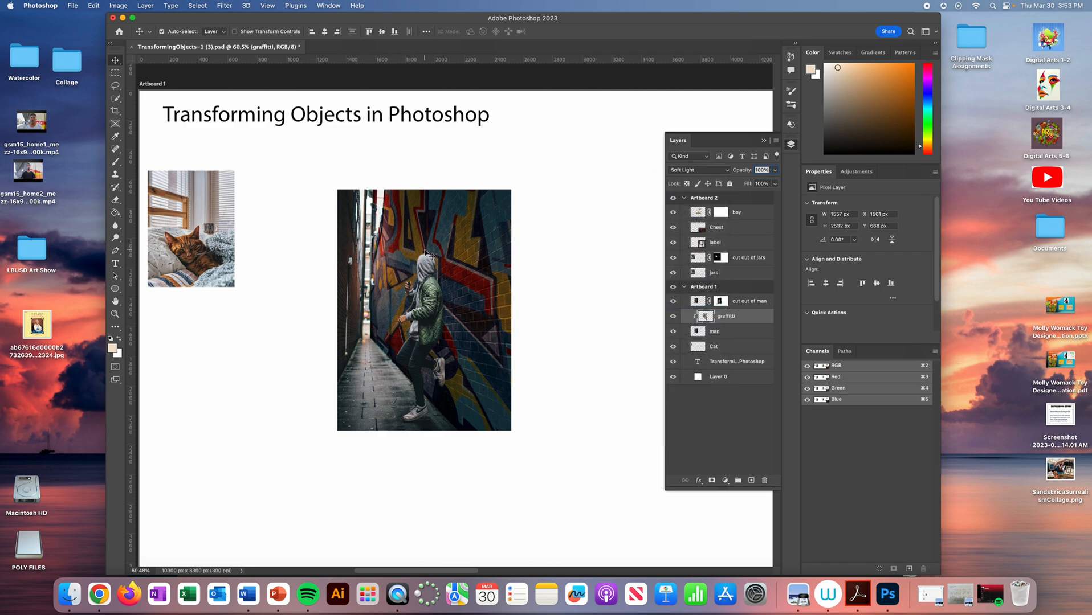
# - Move the Vanilla label layer on Artboard 2 up over the front jar in the jars photo
pyautogui.press('space')
pyautogui.moveTo(636, 282); pyautogui.dragTo(162, 280)
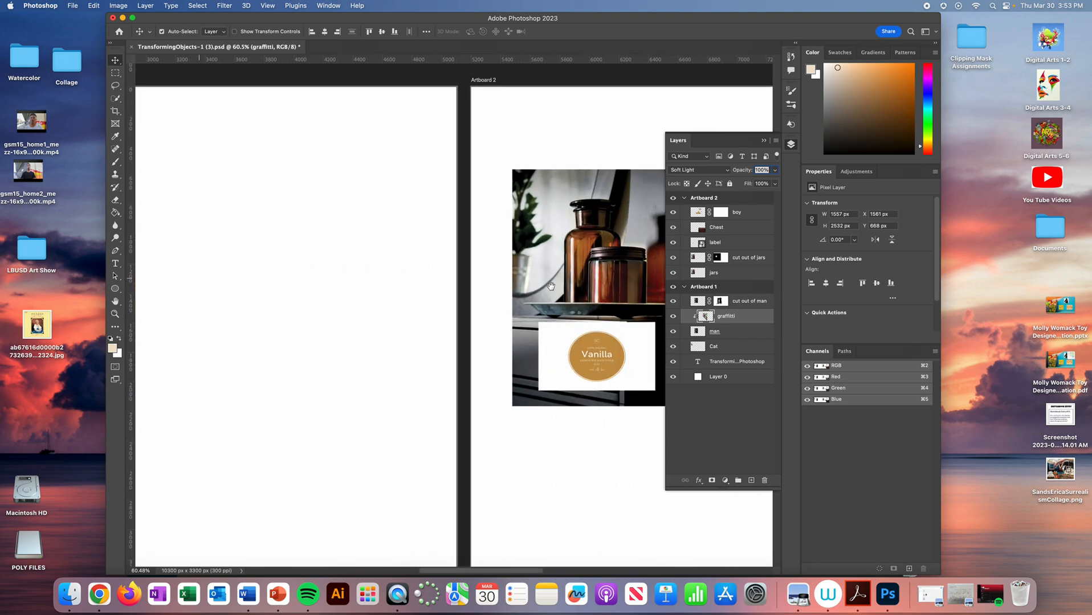
pyautogui.moveTo(550, 286); pyautogui.dragTo(331, 288)
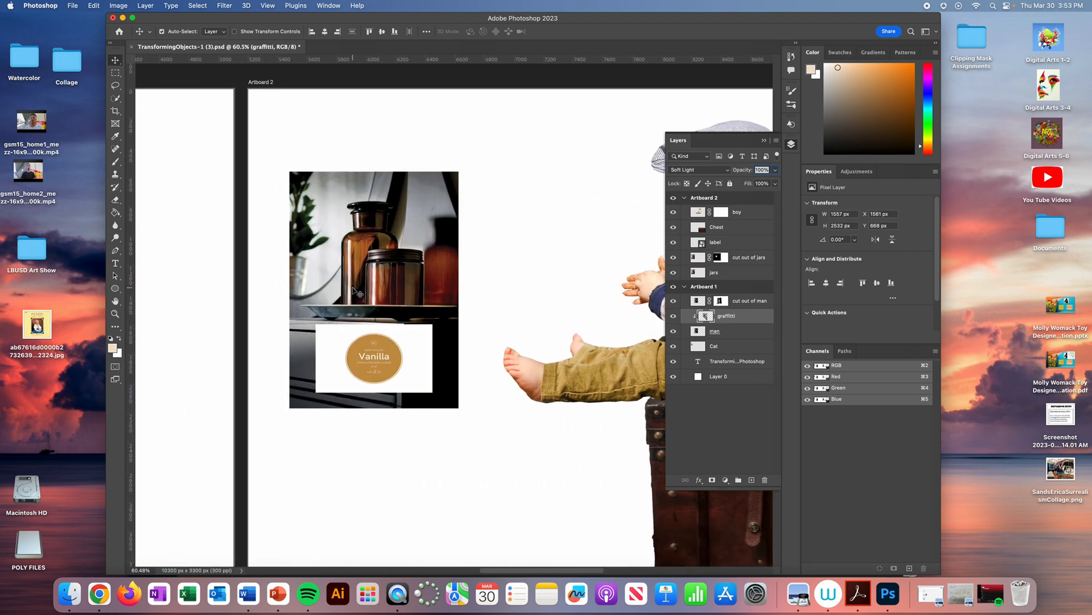
pyautogui.click(387, 124)
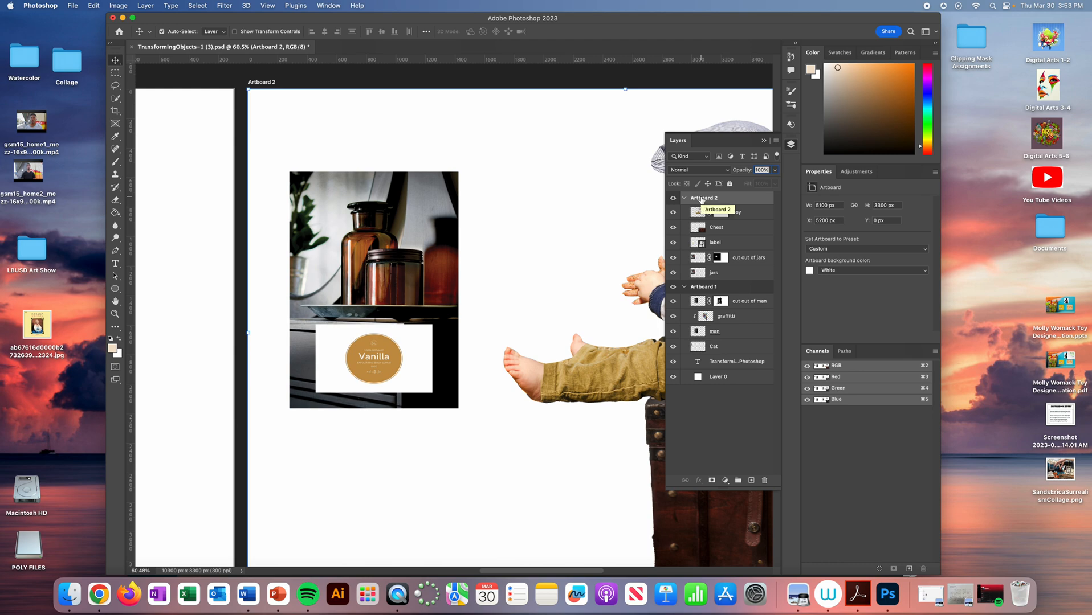
pyautogui.click(734, 243)
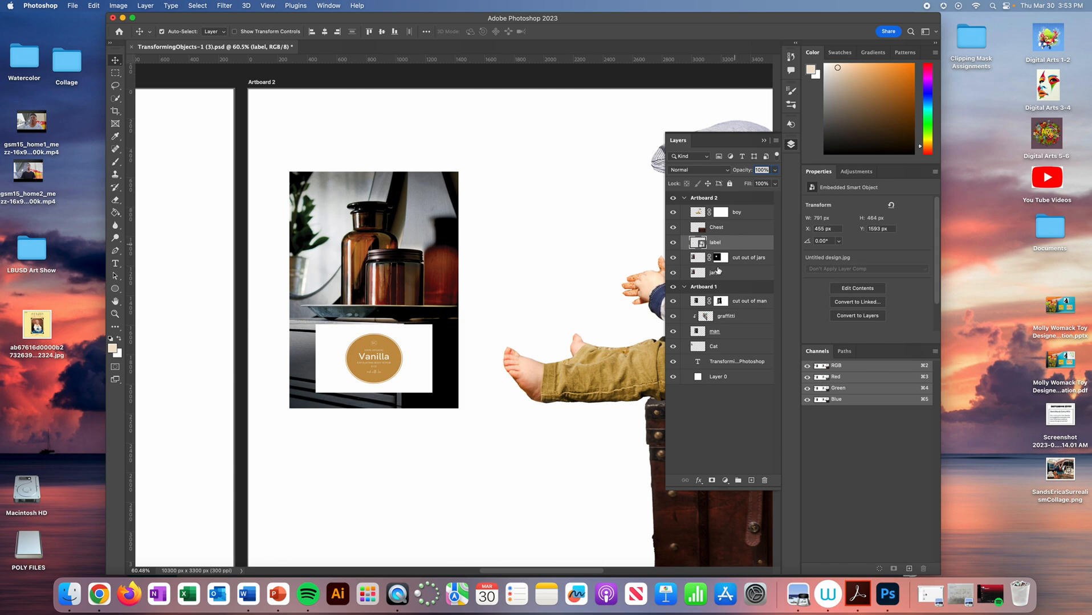
pyautogui.moveTo(382, 339); pyautogui.dragTo(396, 285)
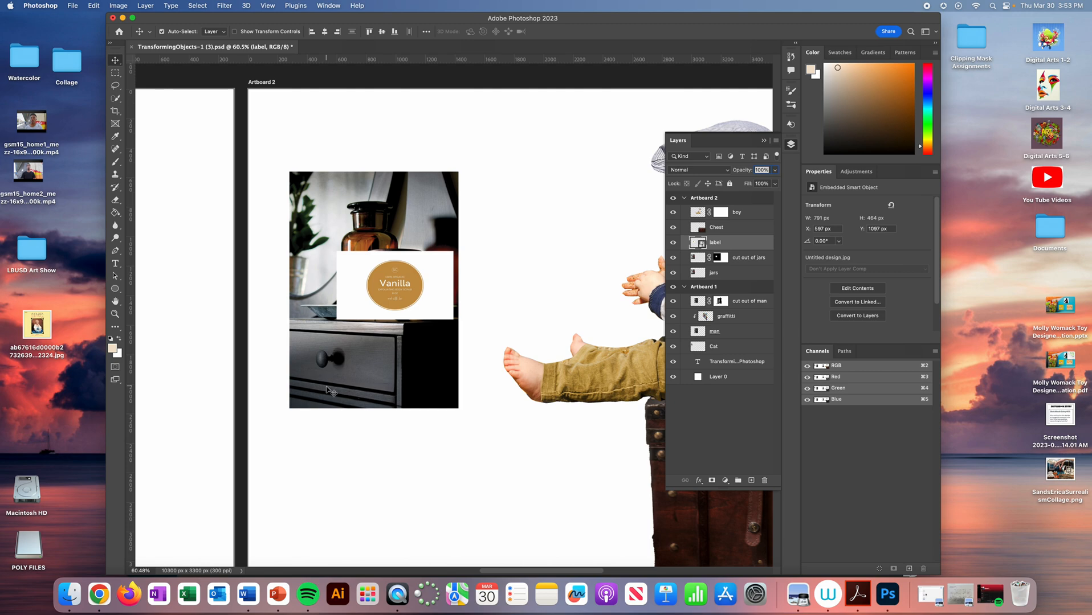
# - Transform the label layer in warp mode with the Cylinder warp
pyautogui.click(92, 5)
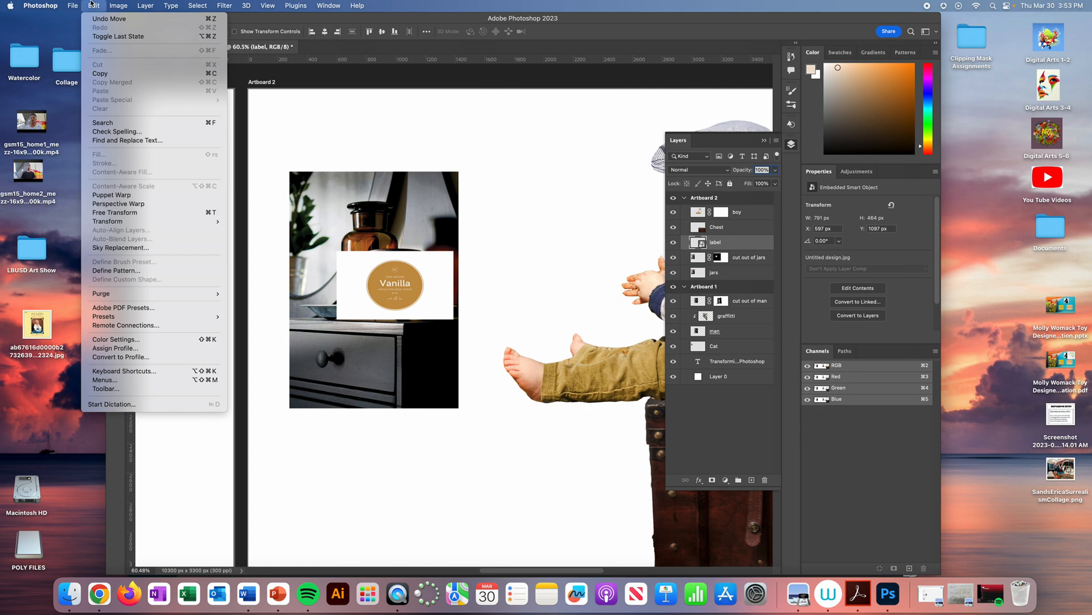
pyautogui.click(91, 4)
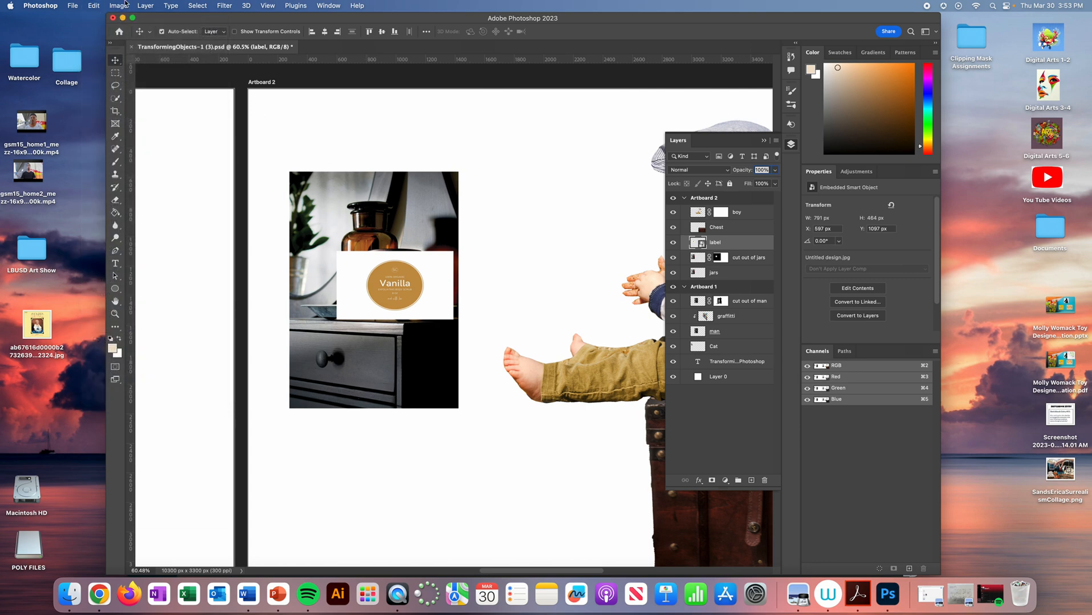
pyautogui.click(96, 4)
pyautogui.click(95, 4)
pyautogui.press('super')
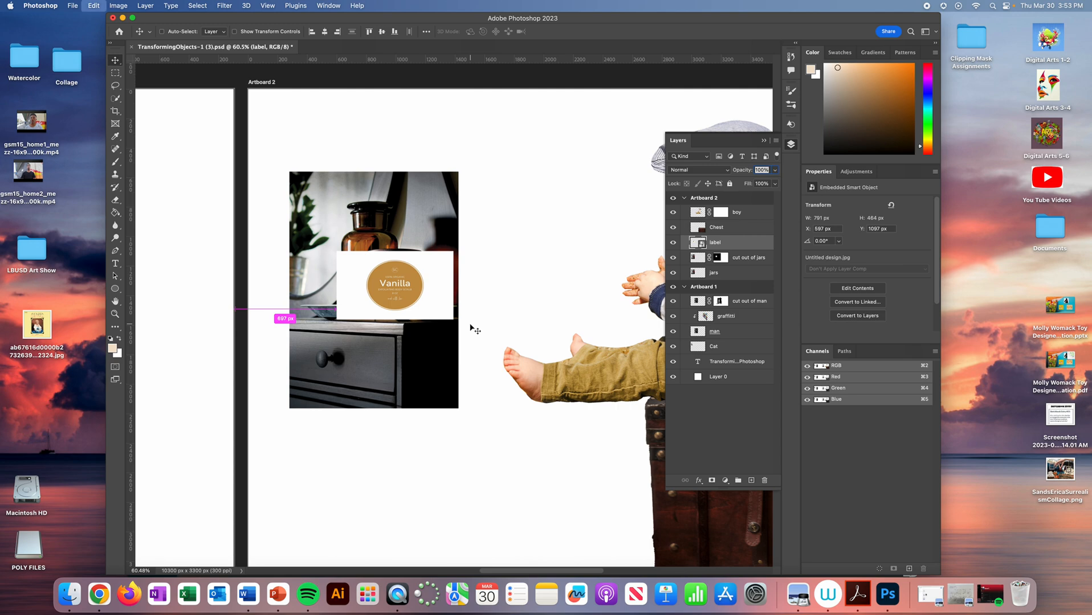
pyautogui.press('super+t')
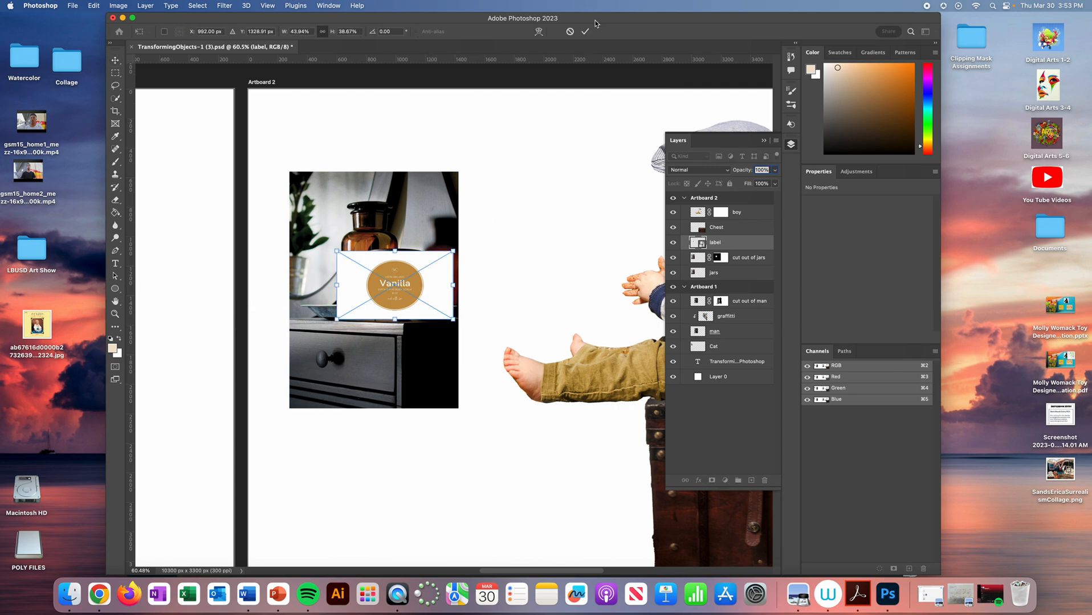
pyautogui.click(539, 32)
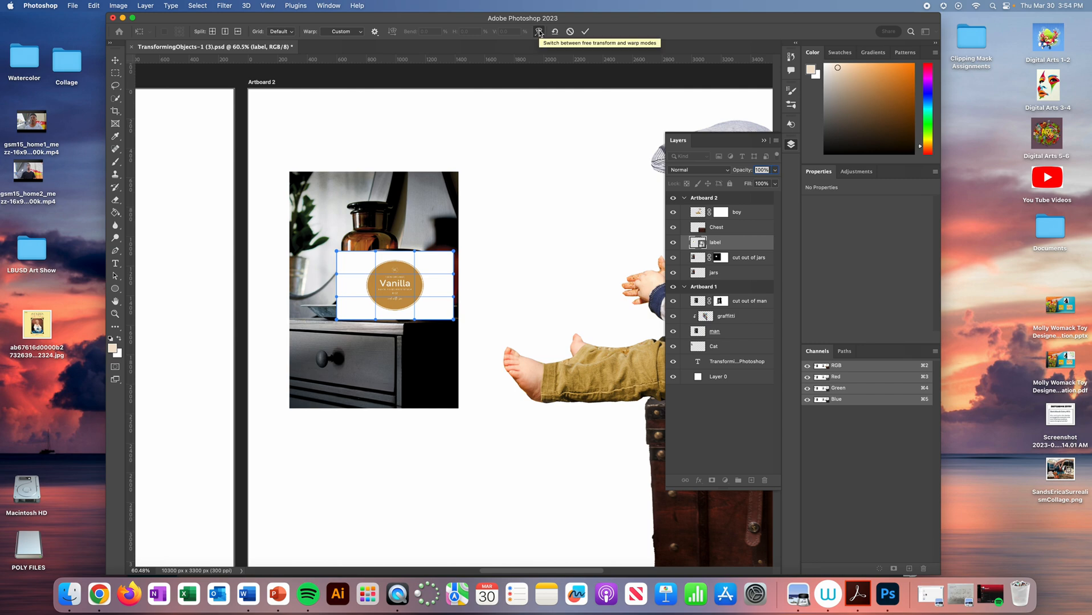
pyautogui.click(344, 33)
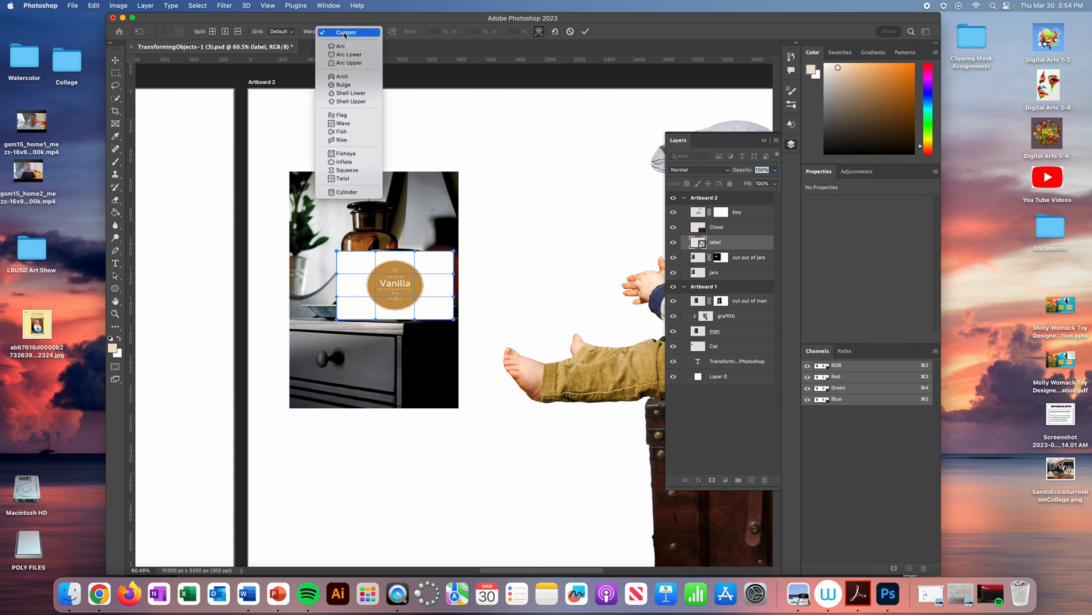
pyautogui.click(353, 194)
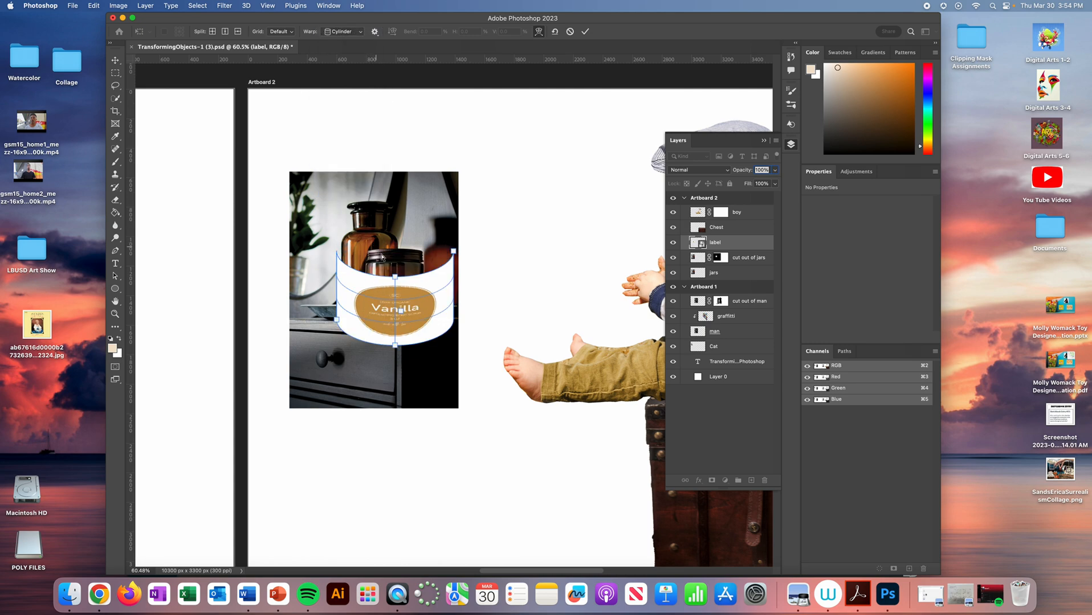
# - Shrink the cylinder-warped label to the front jar's width and flatten its curve to follow the glass, then apply the warp
pyautogui.moveTo(396, 280); pyautogui.dragTo(396, 273)
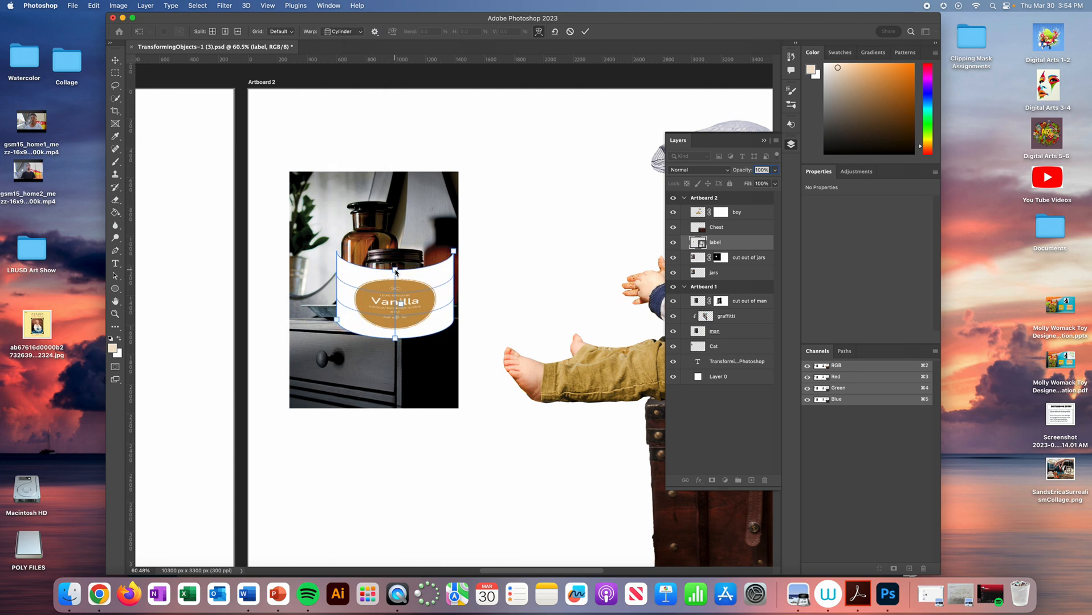
pyautogui.moveTo(454, 251); pyautogui.dragTo(421, 268)
pyautogui.moveTo(335, 322); pyautogui.dragTo(396, 272)
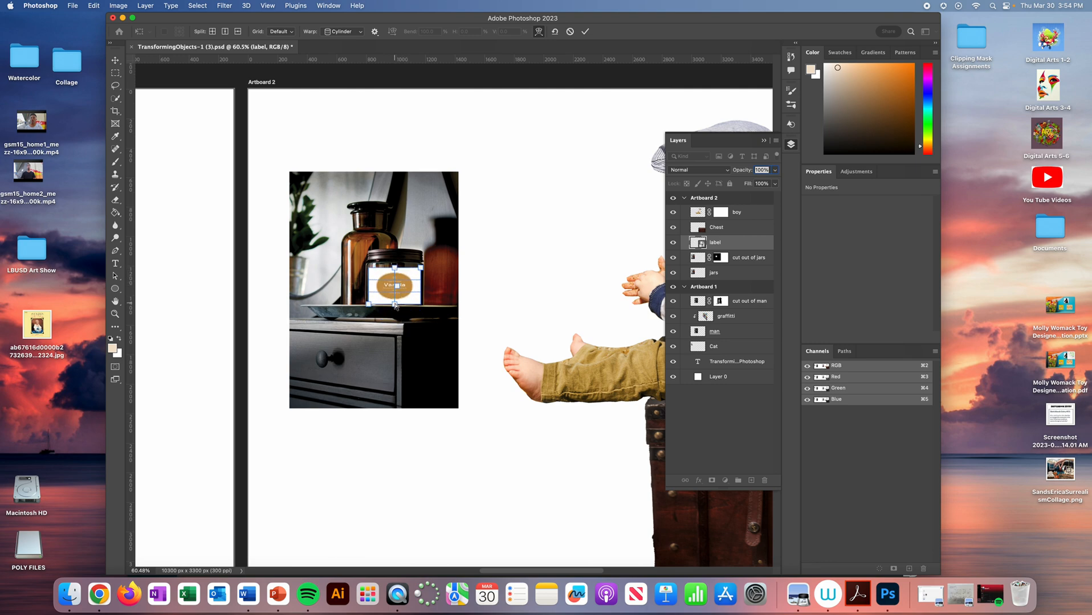
pyautogui.moveTo(394, 269); pyautogui.dragTo(396, 283)
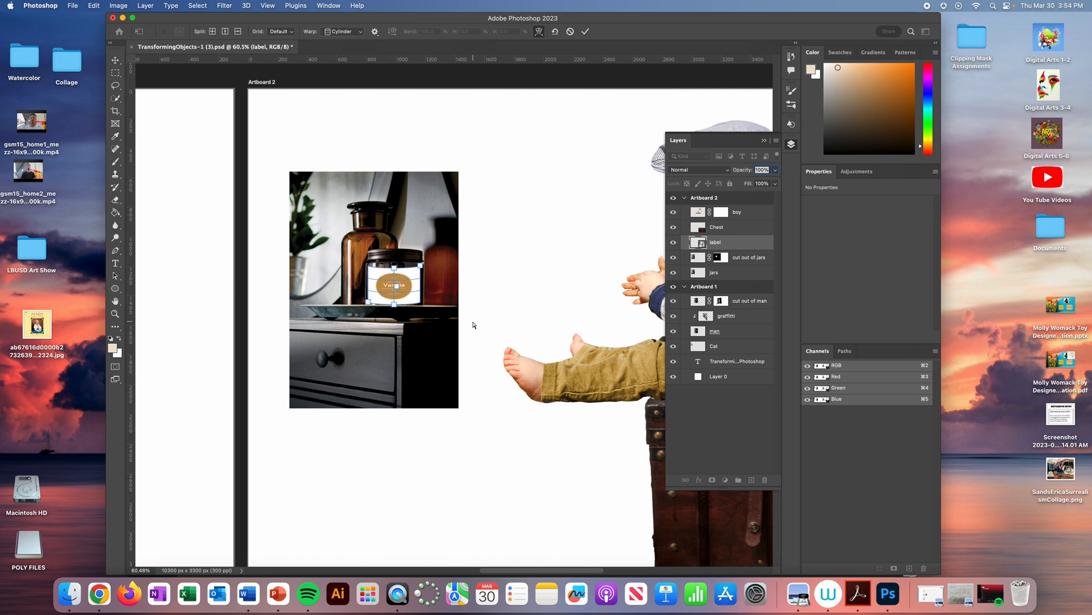
pyautogui.moveTo(394, 305); pyautogui.dragTo(395, 303)
pyautogui.moveTo(420, 266); pyautogui.dragTo(421, 267)
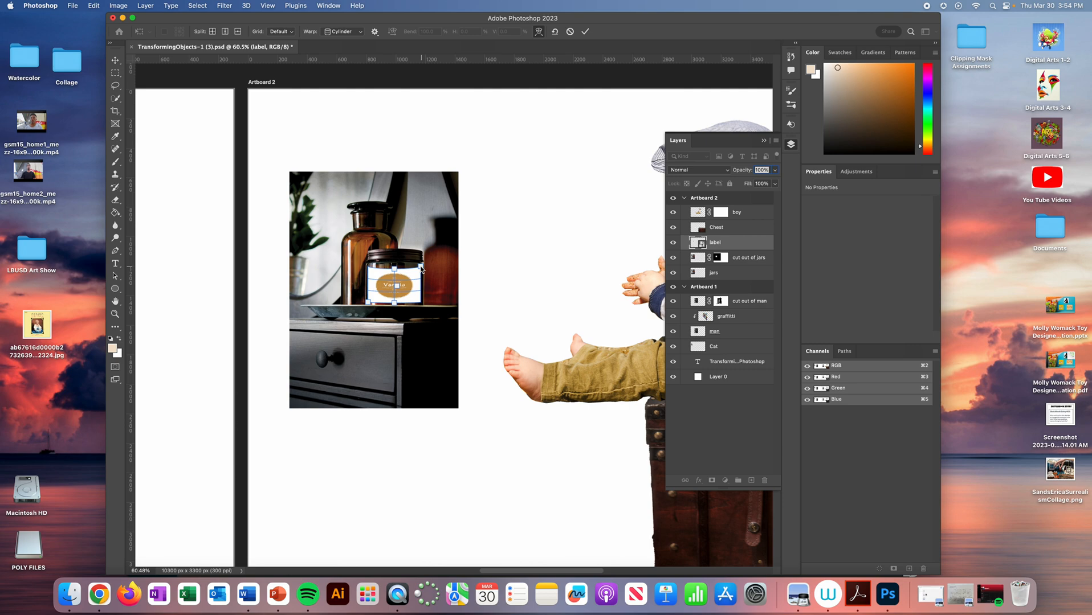
pyautogui.press('Return')
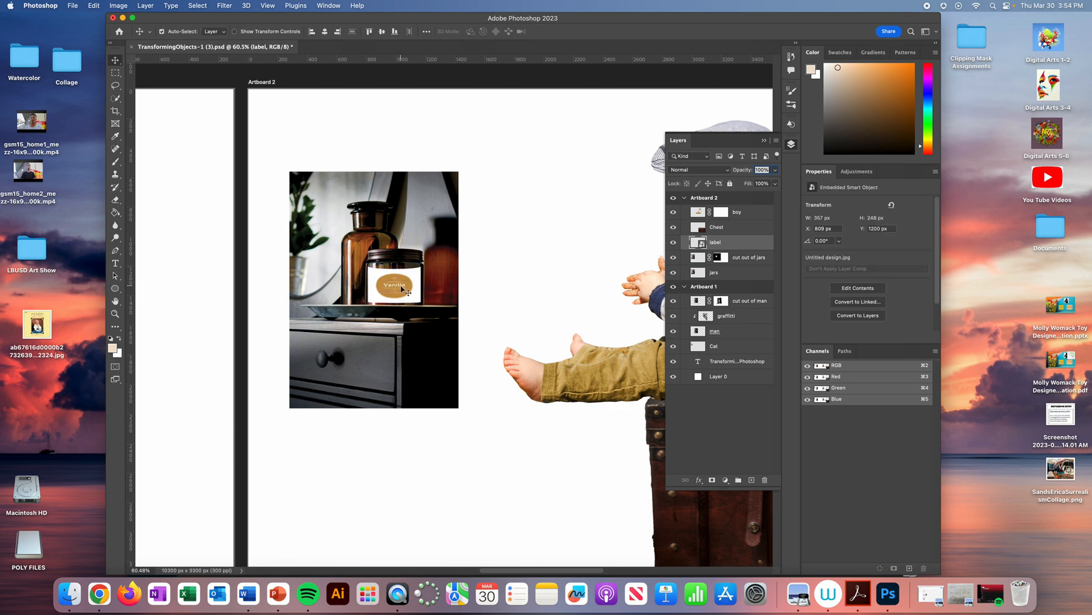
# - Refine the cylinder warp of the front jar's label so its upper and lower edges follow the jar's curve
pyautogui.press('super+t')
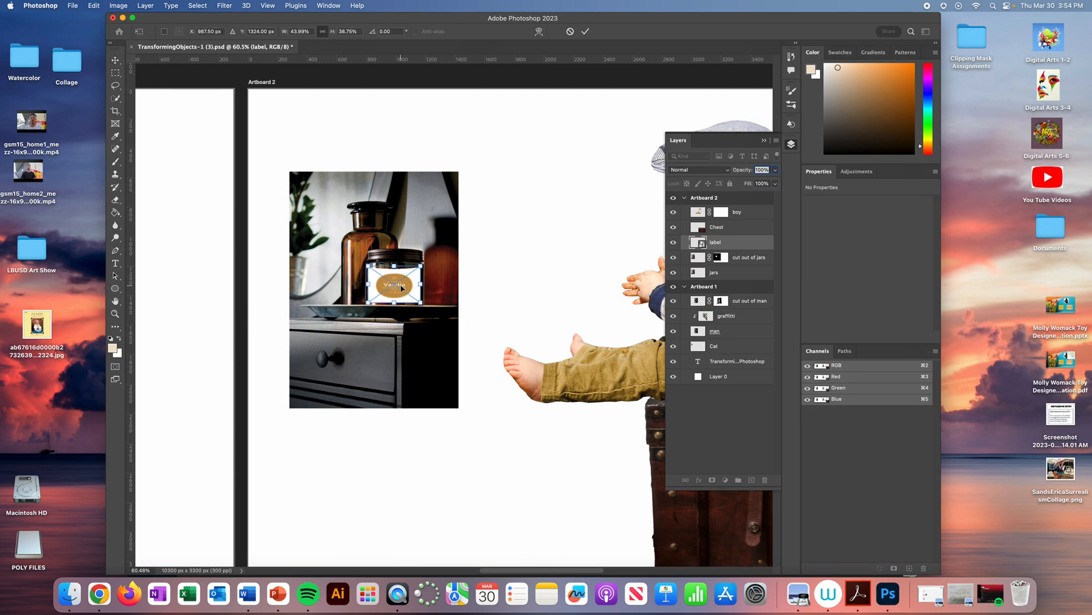
pyautogui.click(539, 31)
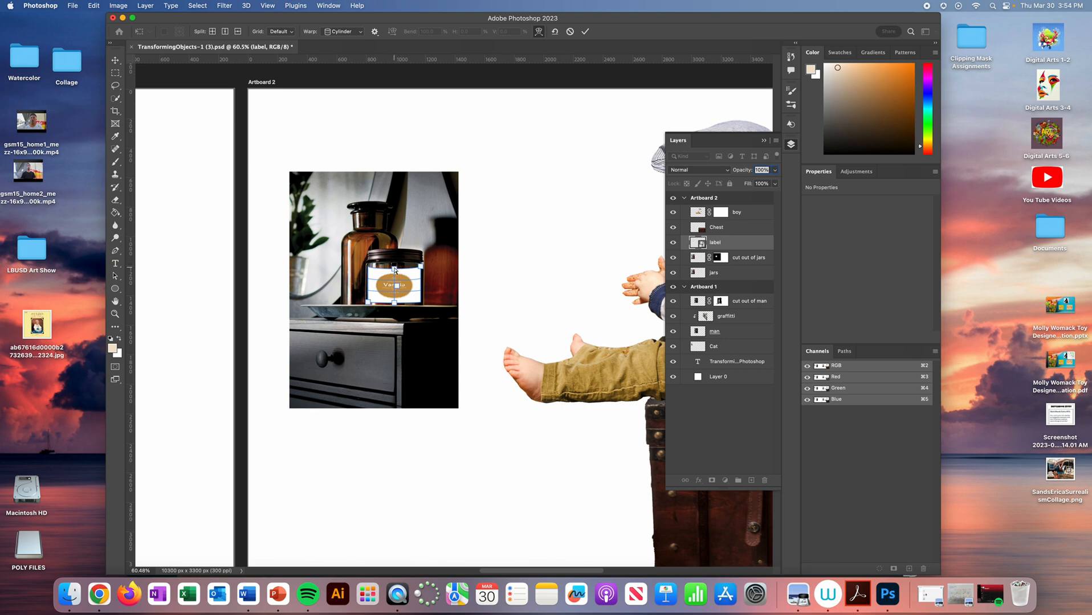
pyautogui.moveTo(393, 267); pyautogui.dragTo(395, 304)
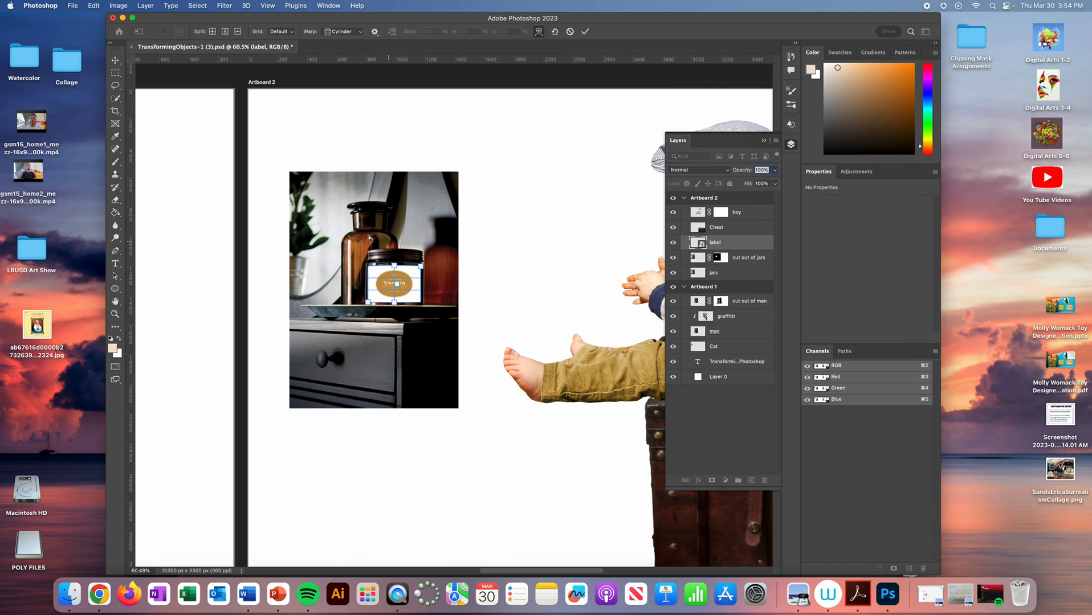
pyautogui.press('Return')
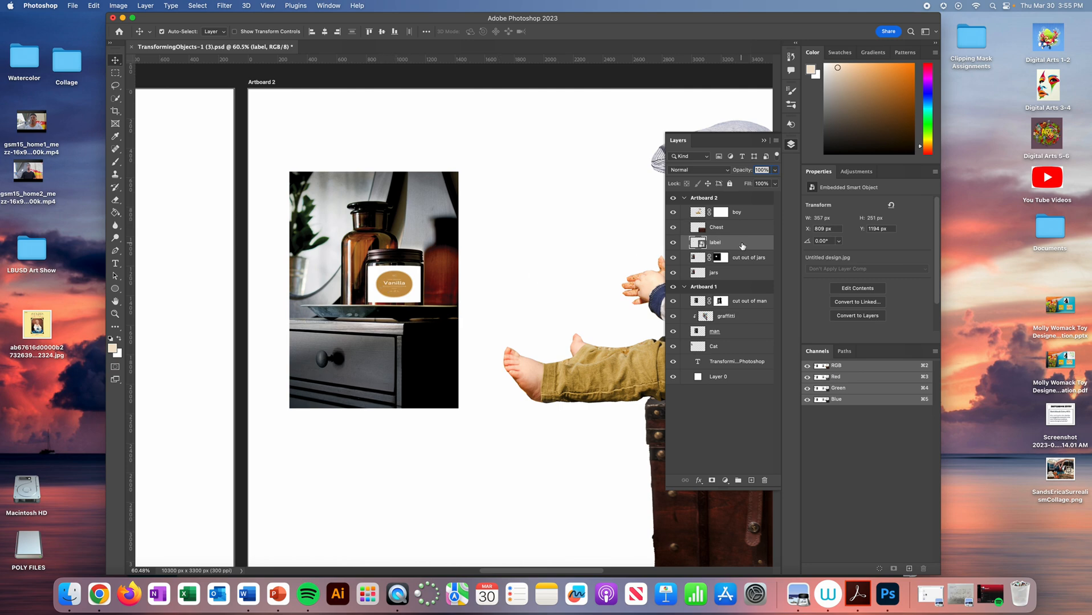
# - Duplicate the label layer and move the copy onto the taller jar behind
pyautogui.press('super+j')
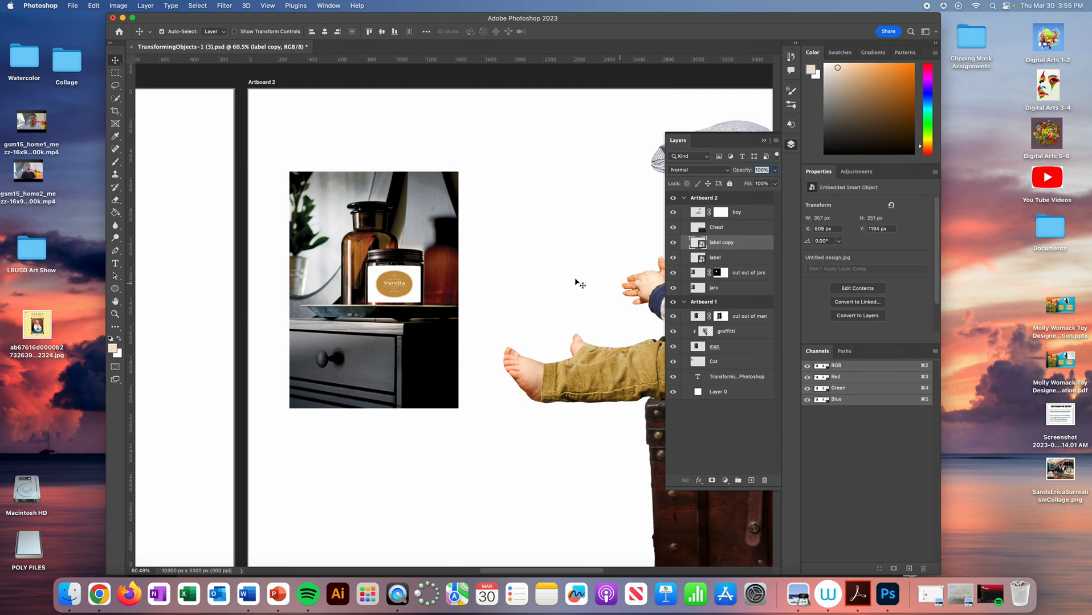
pyautogui.moveTo(397, 285); pyautogui.dragTo(370, 262)
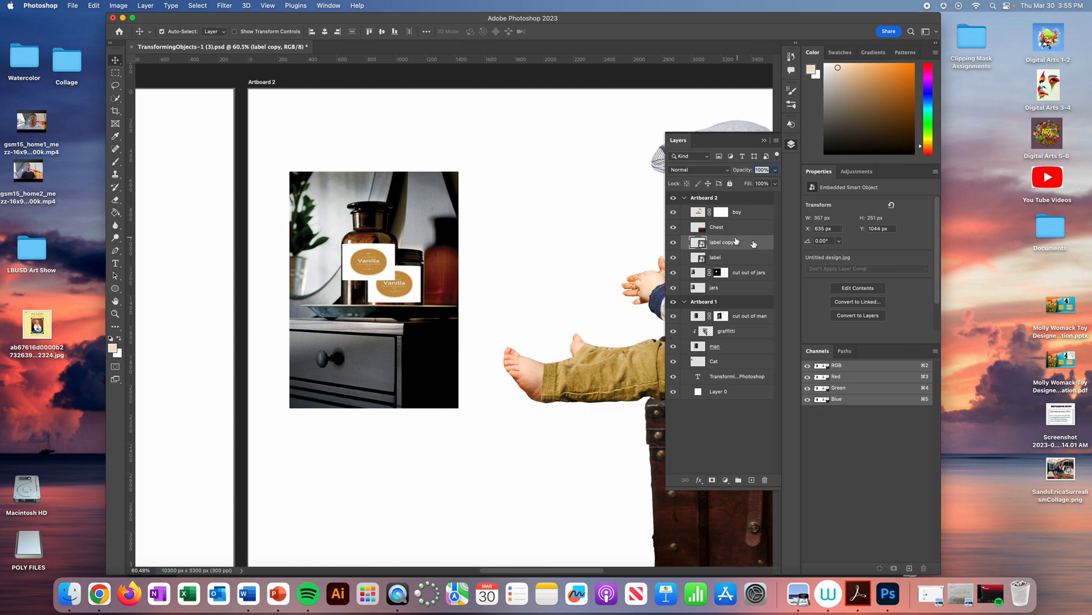
# - Place the label copy layer beneath the cut out of jars layer and nudge it right to align with the taller jar
pyautogui.moveTo(744, 247); pyautogui.dragTo(739, 284)
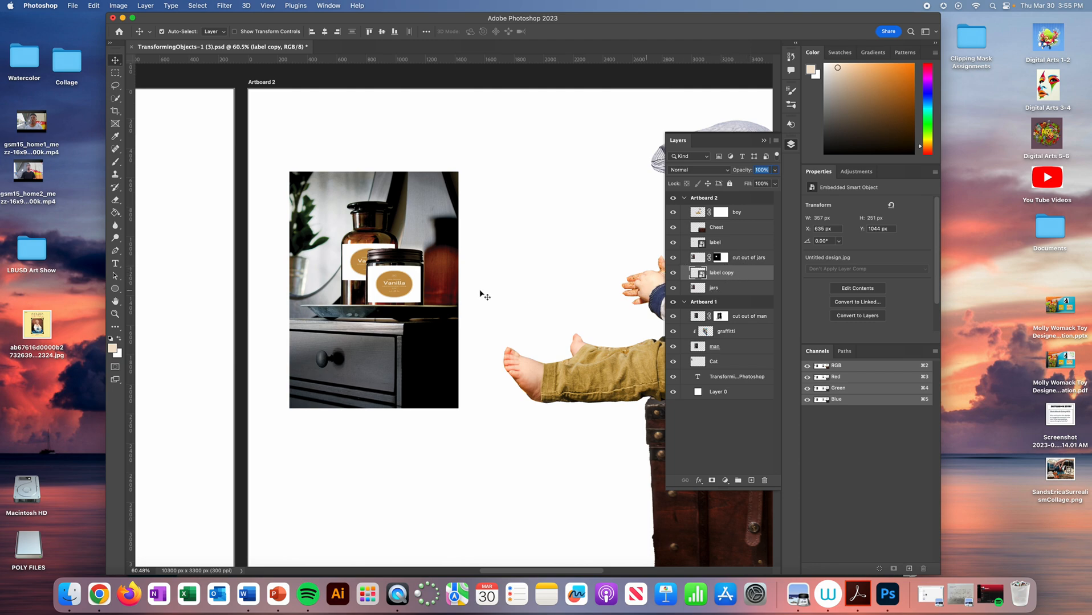
pyautogui.click(359, 256)
pyautogui.moveTo(359, 257); pyautogui.dragTo(360, 257)
pyautogui.press('Right')
pyautogui.moveTo(356, 260); pyautogui.dragTo(354, 259)
pyautogui.press('Right')
pyautogui.press('Right')
pyautogui.press('Right')
# - Adjust the label copy's cylinder warp by raising the middle of its upper edge slightly
pyautogui.press('super+t')
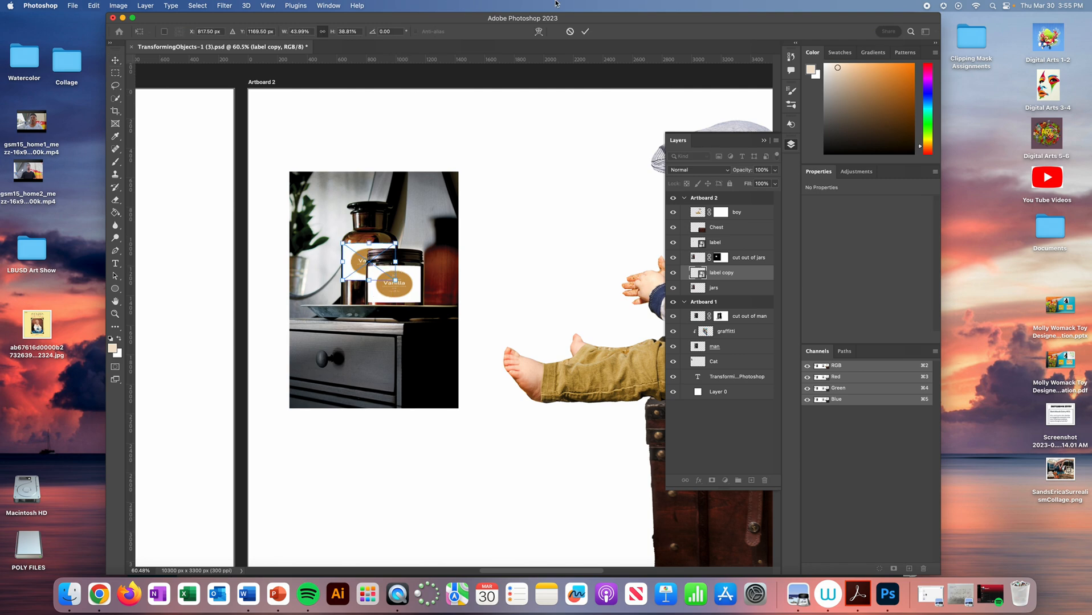
pyautogui.click(539, 31)
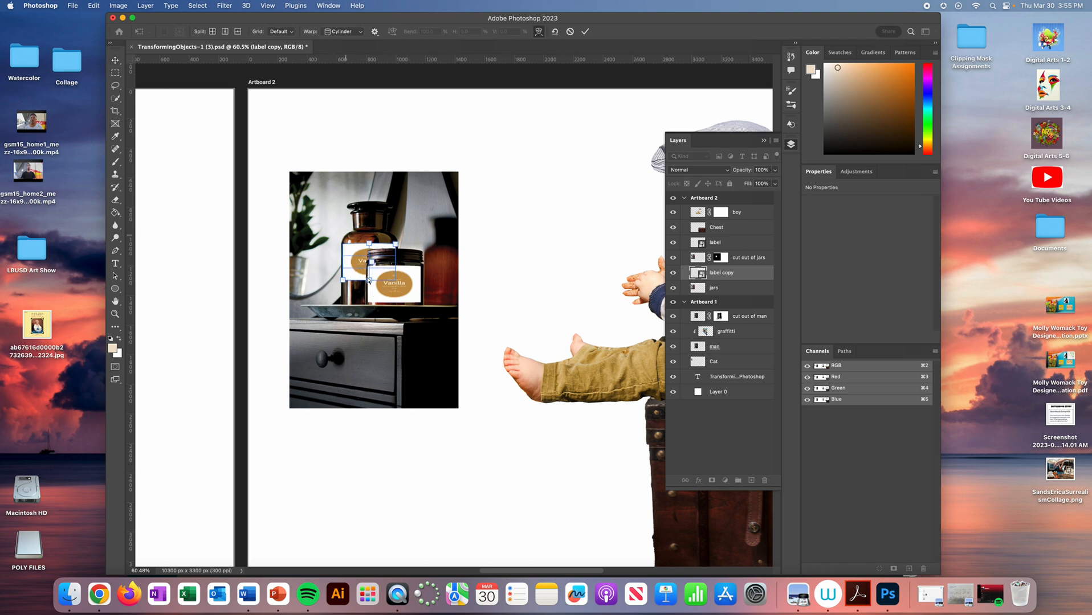
pyautogui.moveTo(369, 244); pyautogui.dragTo(371, 241)
pyautogui.press('Return')
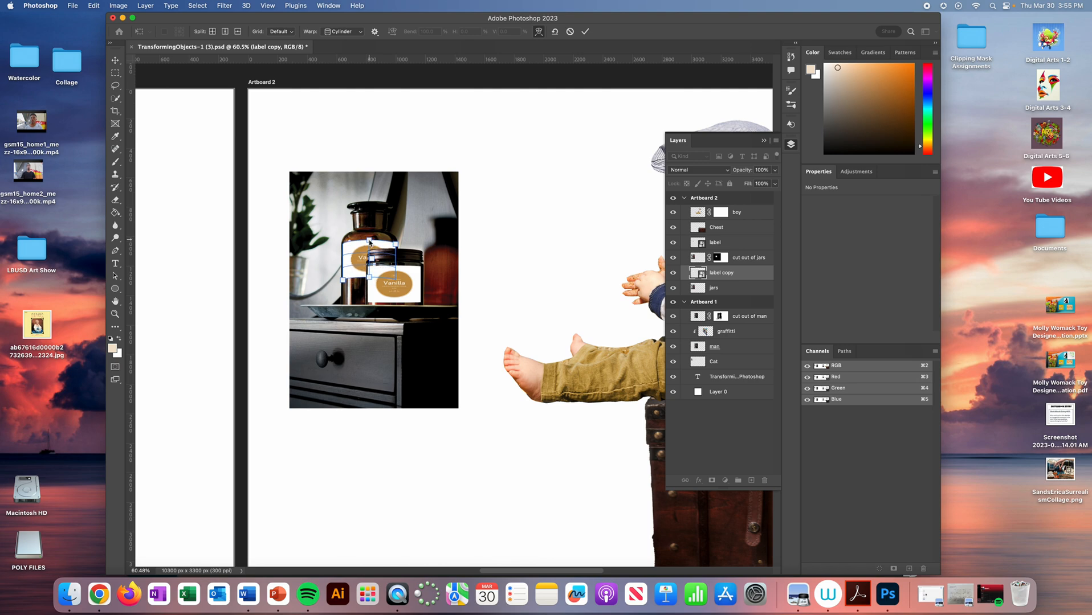
# - Nudge the label copy slightly down and right on the taller jar
pyautogui.press('Down')
pyautogui.press('Down')
pyautogui.press('Down')
pyautogui.press('Down')
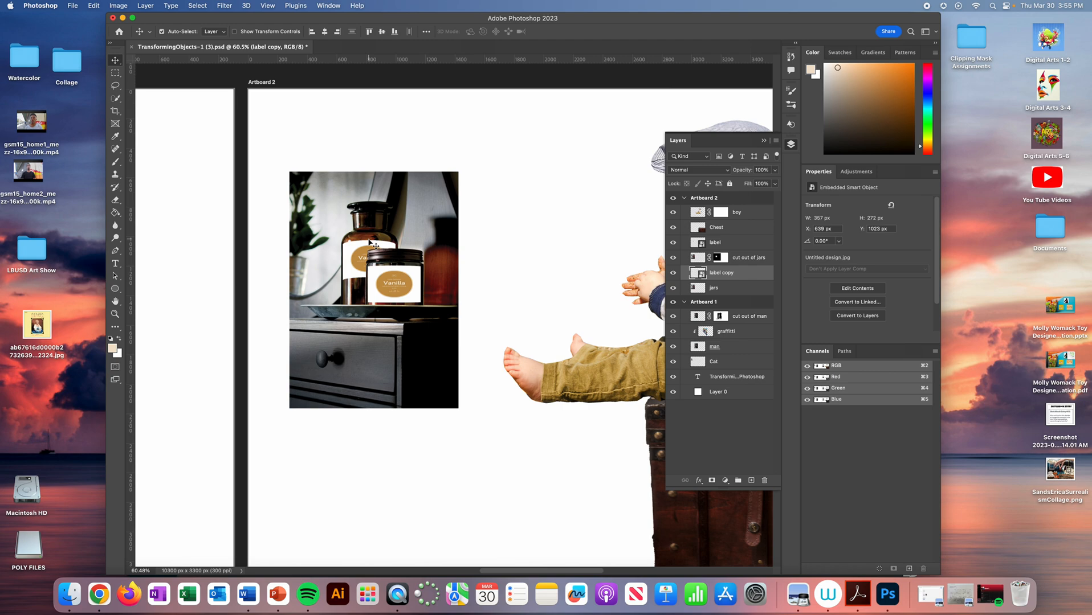
pyautogui.press('Down')
pyautogui.press('Down')
pyautogui.press('Down')
pyautogui.press('Down')
pyautogui.press('Down')
pyautogui.press('Down')
pyautogui.press('Down')
pyautogui.press('Down')
pyautogui.press('Down')
pyautogui.press('Right')
pyautogui.press('Right')
# - Adjust the label copy's cylinder warp by pulling the middle of its lower edge slightly down
pyautogui.press('super+t')
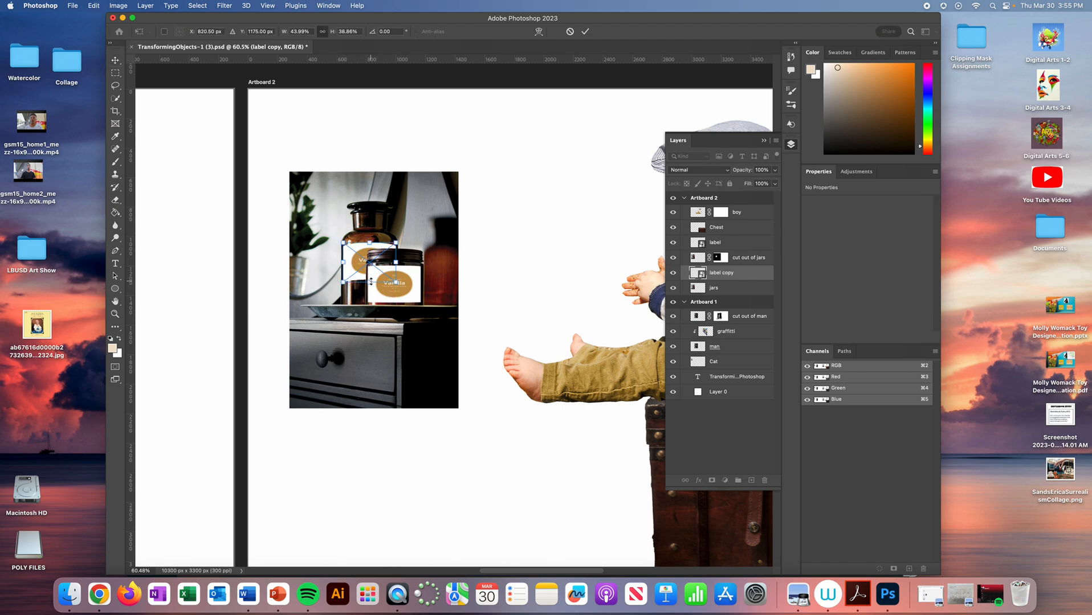
pyautogui.click(538, 32)
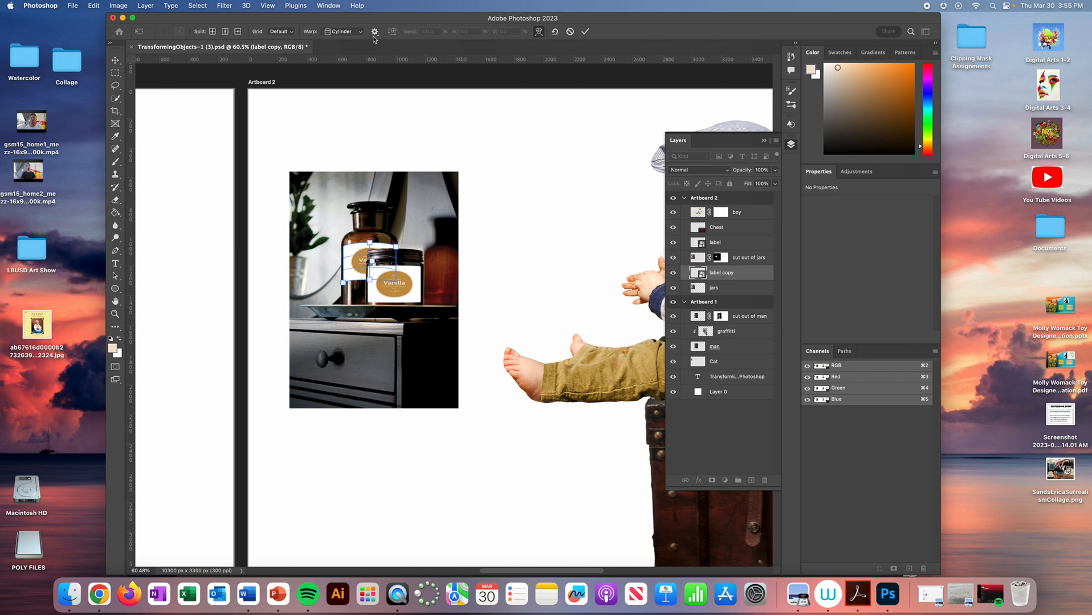
pyautogui.moveTo(369, 280); pyautogui.dragTo(368, 283)
pyautogui.press('Return')
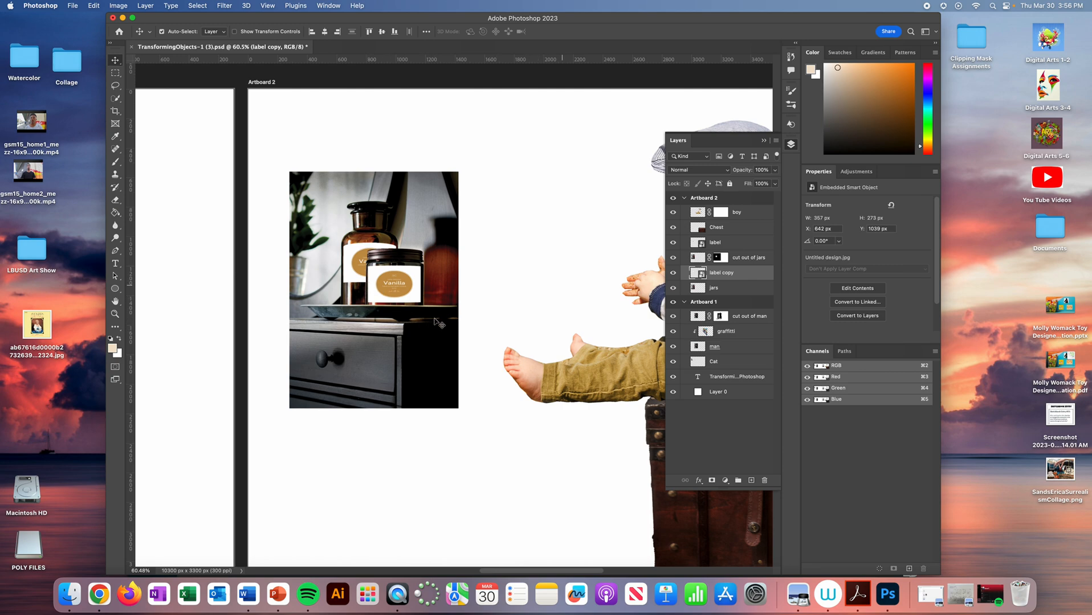
# - Delete the boy layer's mask without applying it
pyautogui.moveTo(588, 354); pyautogui.dragTo(334, 366)
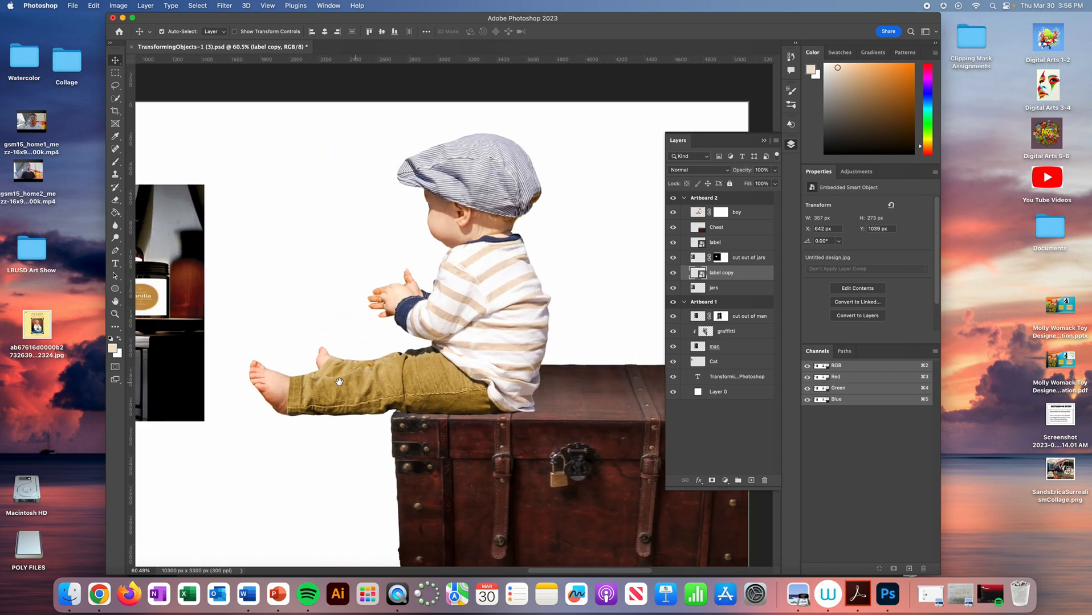
pyautogui.click(745, 217)
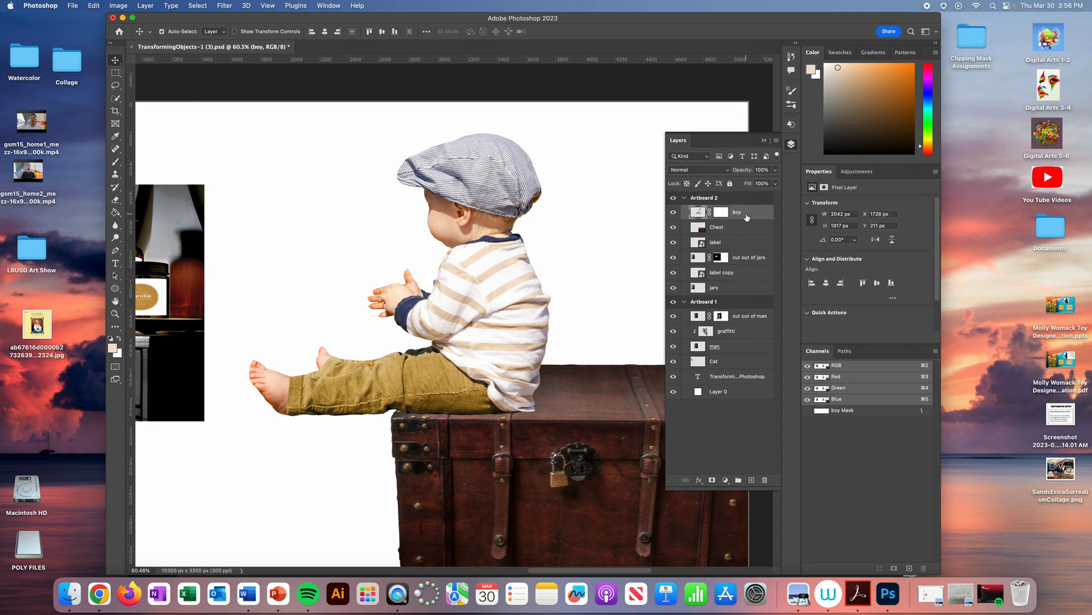
pyautogui.click(722, 213)
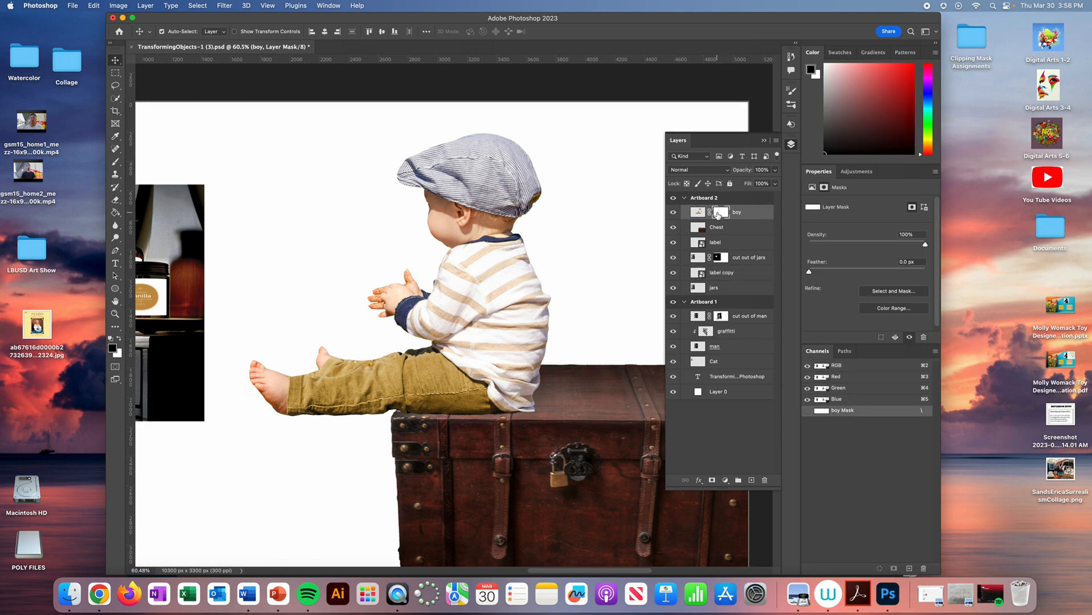
pyautogui.moveTo(717, 212); pyautogui.dragTo(765, 480)
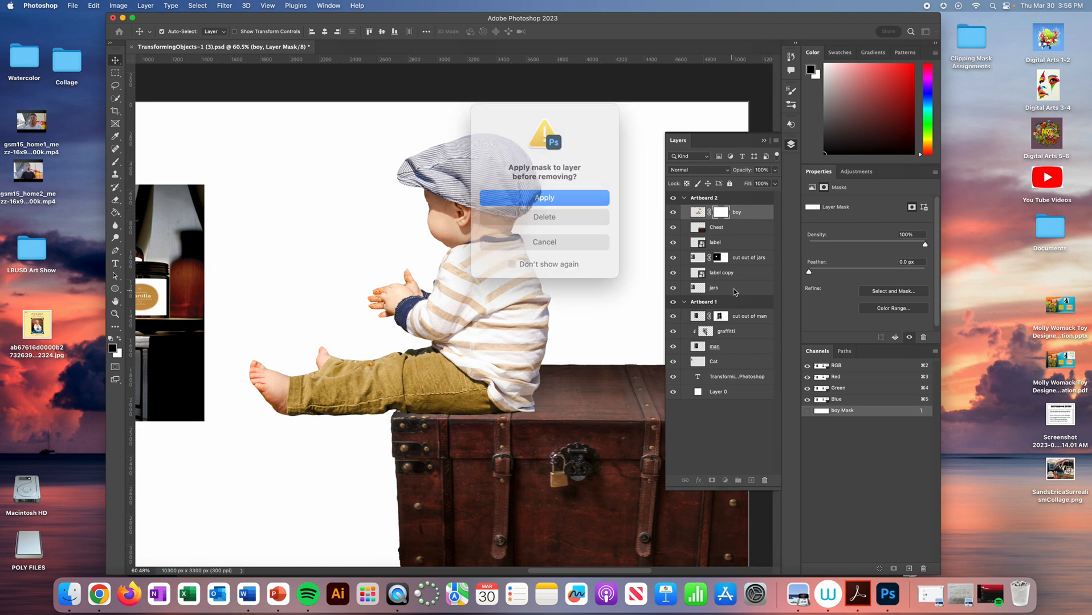
pyautogui.click(544, 215)
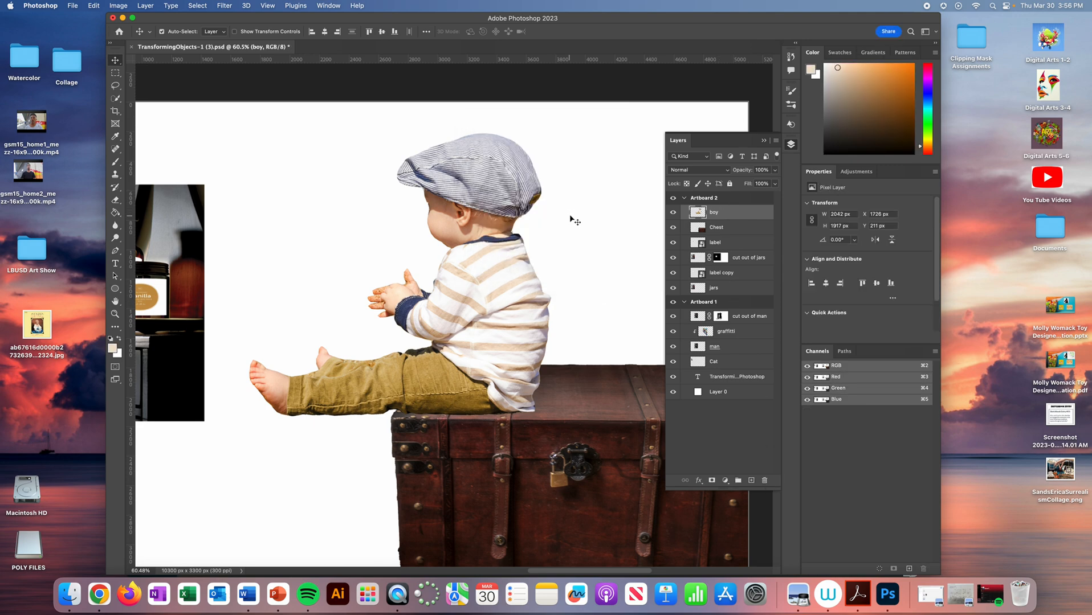
# - Start Puppet Warp on the boy layer and place pins on the cap, neck, mid-torso, hip, knee and lower leg
pyautogui.click(94, 6)
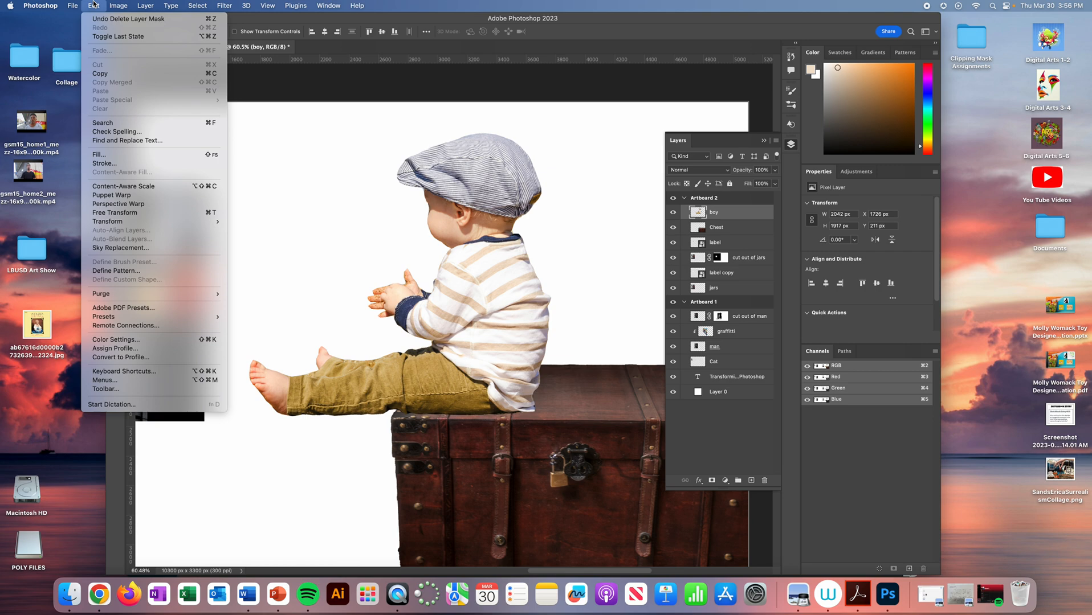
pyautogui.click(129, 197)
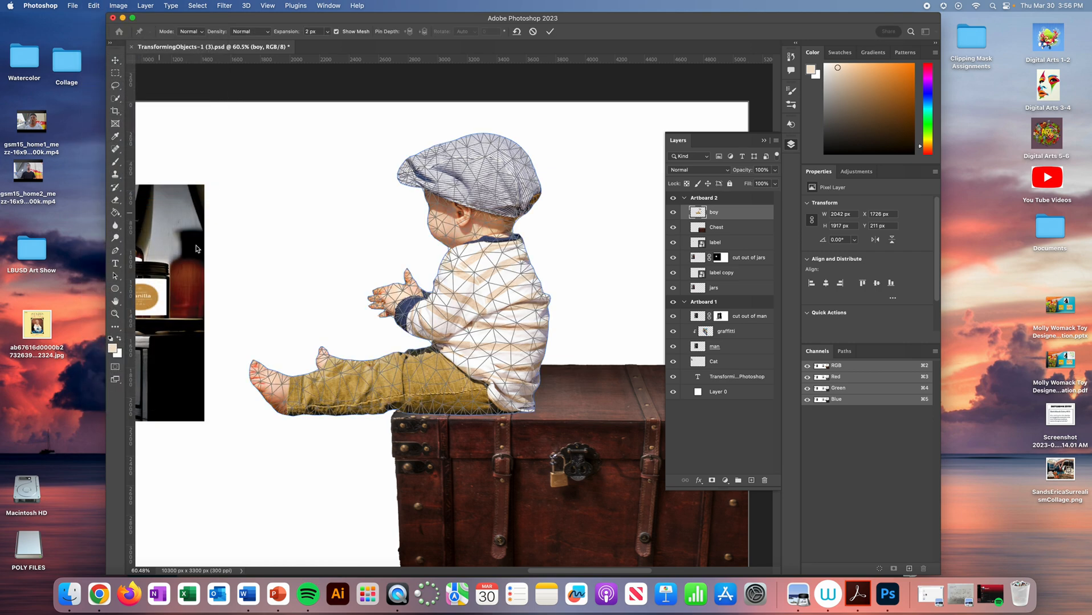
pyautogui.click(485, 158)
pyautogui.click(503, 253)
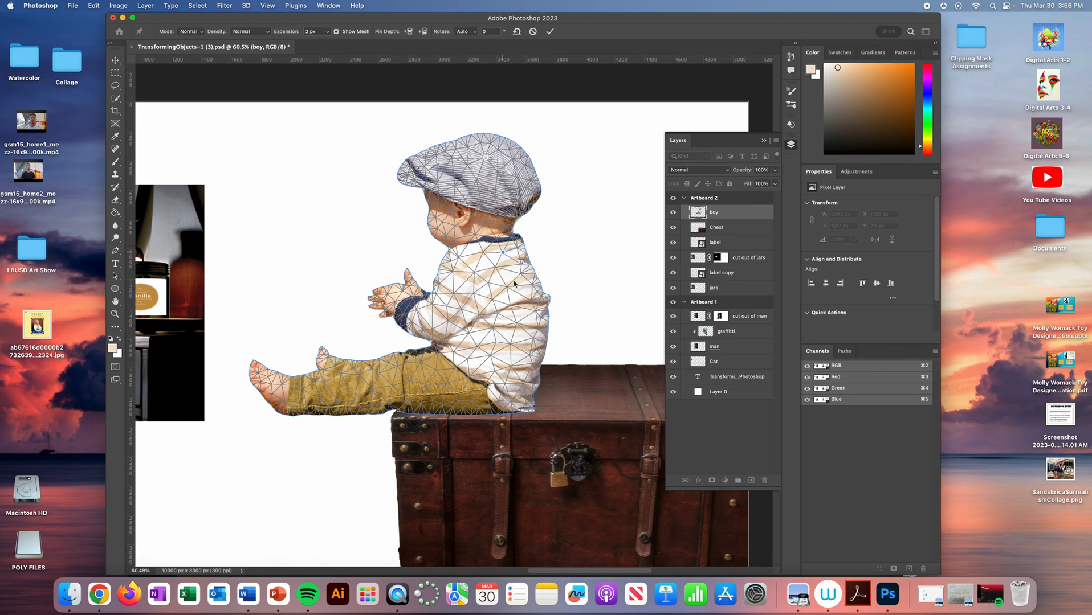
pyautogui.click(517, 323)
pyautogui.click(510, 367)
pyautogui.click(393, 385)
pyautogui.click(322, 398)
# - Try to bend the boy's legs by moving and rotating the knee pin, and undo both attempts
pyautogui.click(392, 386)
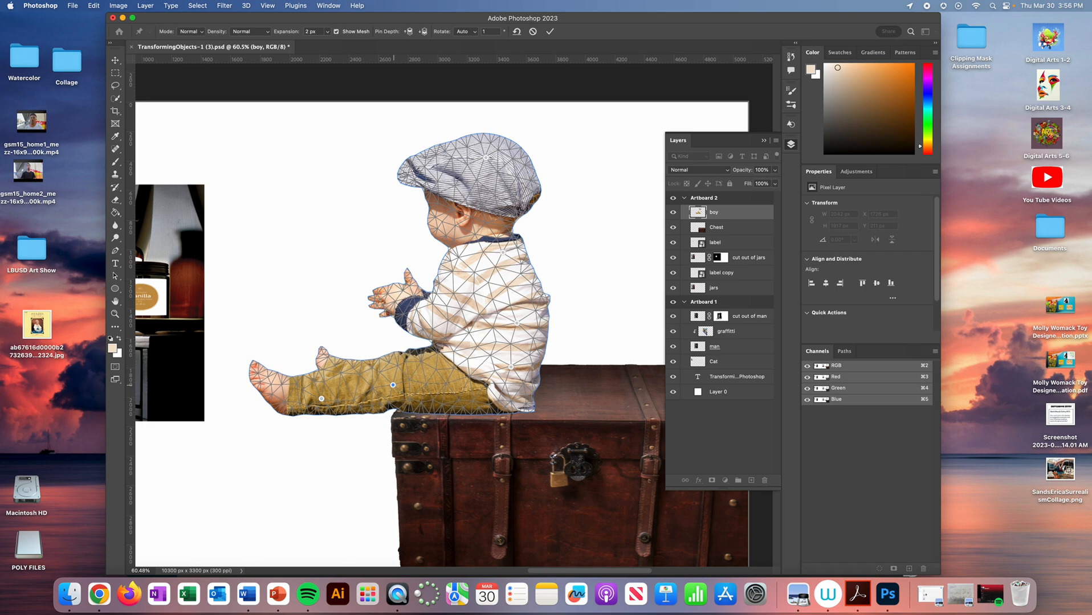
pyautogui.moveTo(392, 385)
pyautogui.mouseDown()
pyautogui.moveTo(395, 400)
pyautogui.moveTo(385, 380)
pyautogui.mouseUp()
pyautogui.press('super+z')
pyautogui.press('alt')
pyautogui.moveTo(403, 395); pyautogui.dragTo(430, 418)
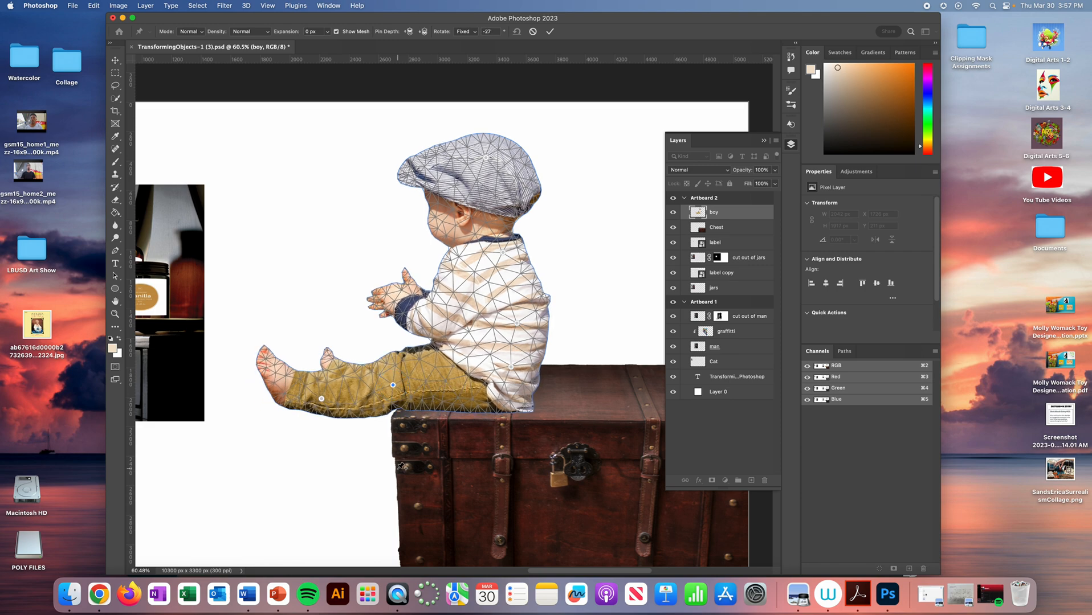
pyautogui.press('super+z')
# - Remove the lower-leg pin, rotate the knee pin to -45° to swing the legs down beside the chest, and apply the warp
pyautogui.click(322, 400)
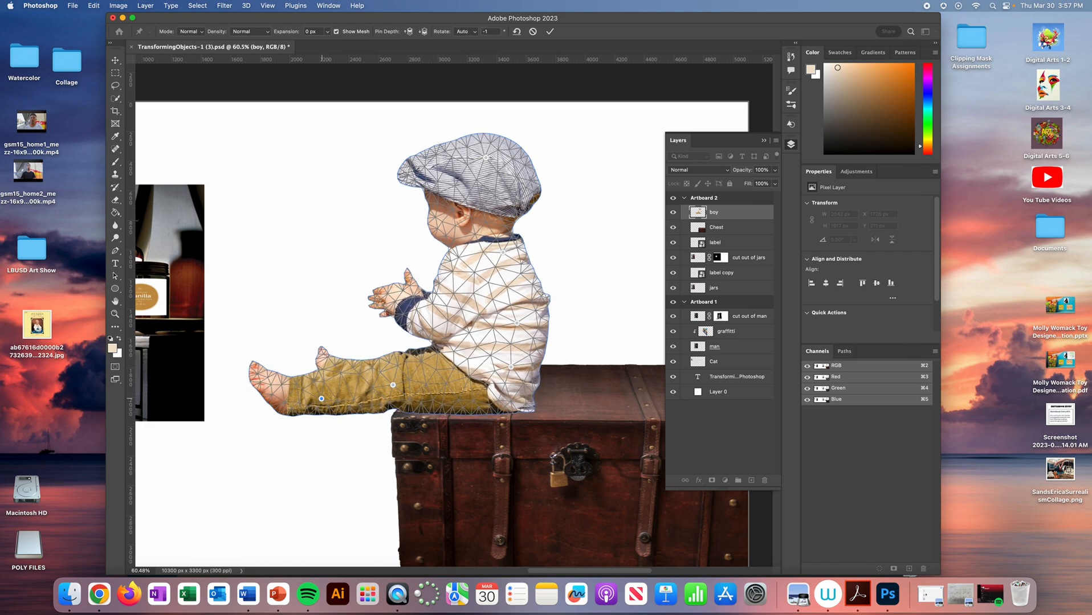
pyautogui.press('Delete')
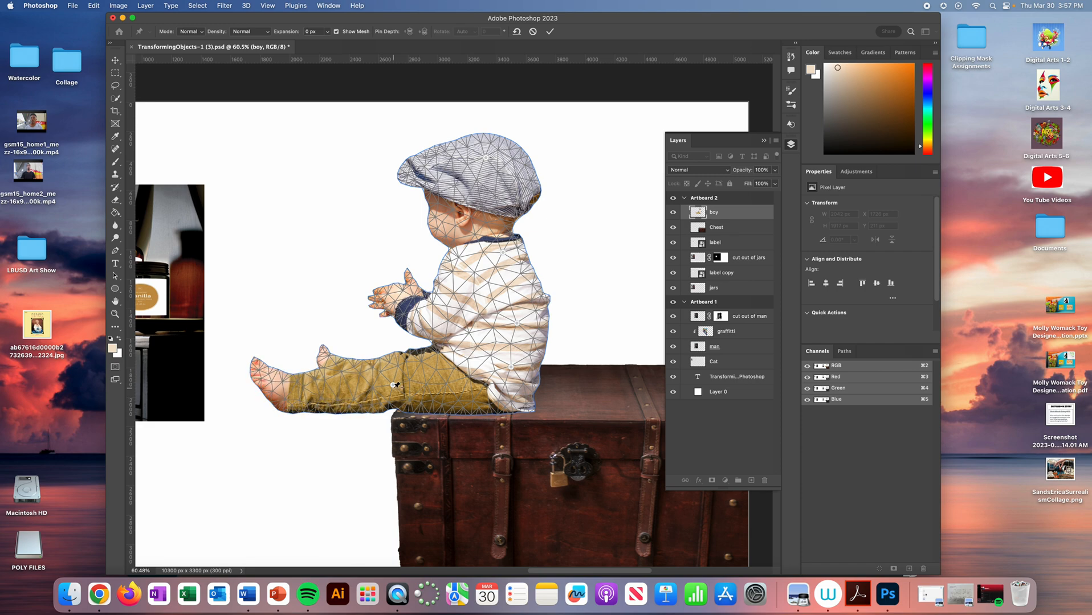
pyautogui.click(393, 386)
pyautogui.moveTo(403, 391); pyautogui.dragTo(414, 390)
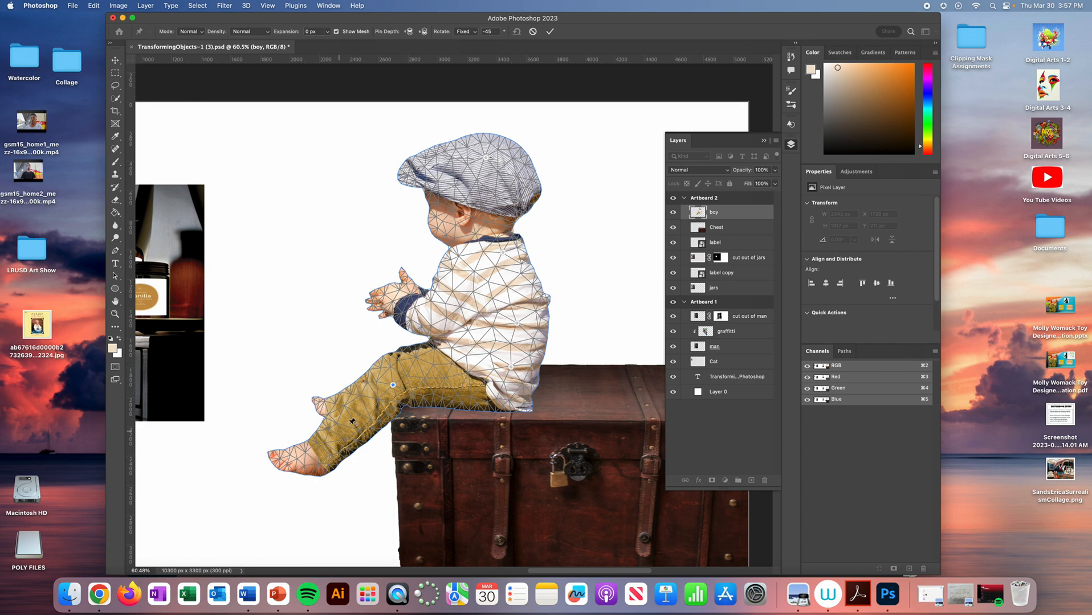
pyautogui.press('Return')
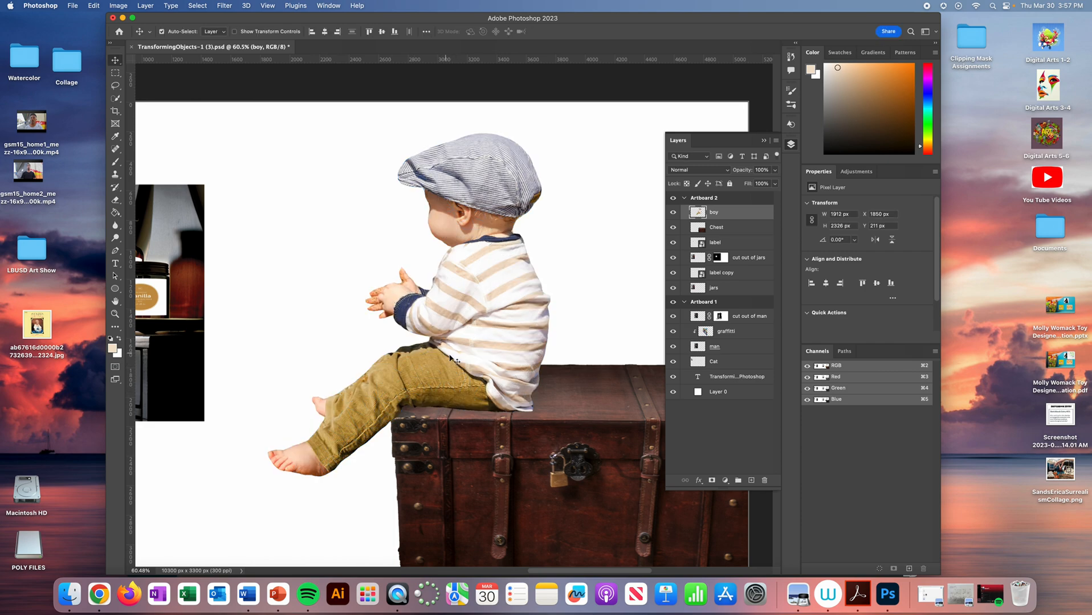
# - Move the boy slightly left and down onto the chest's lid, to X 1790 px and Y 248 px
pyautogui.moveTo(496, 307); pyautogui.dragTo(495, 313)
pyautogui.press('Down')
pyautogui.press('Down')
pyautogui.press('Down')
pyautogui.press('Down')
pyautogui.press('Down')
pyautogui.press('Down')
pyautogui.press('Down')
pyautogui.press('Down')
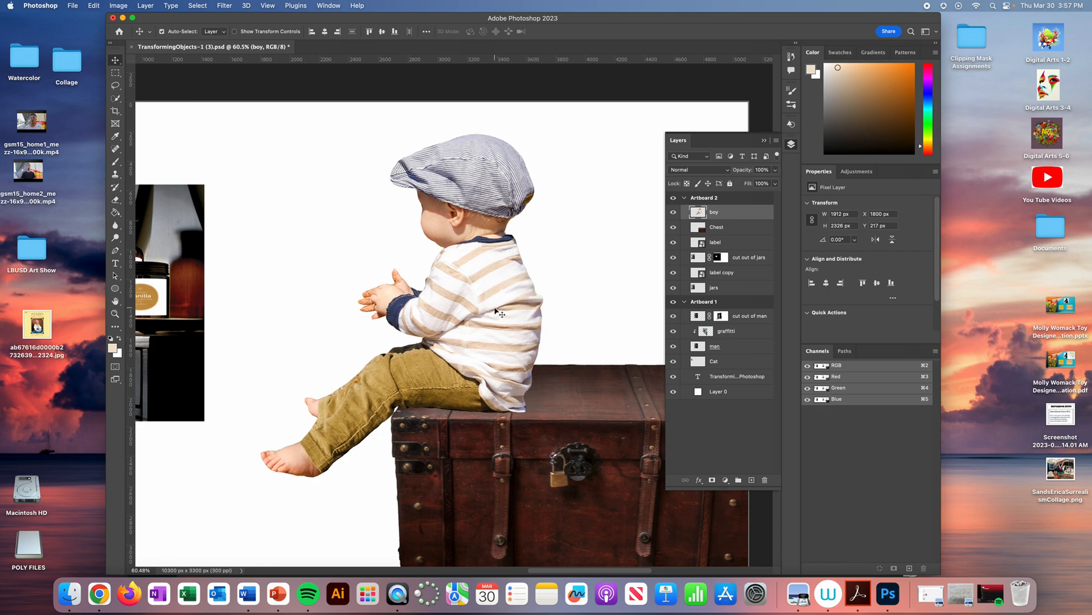
pyautogui.press('Left')
pyautogui.press('Left')
pyautogui.press('Down')
pyautogui.press('Down')
pyautogui.press('Down')
pyautogui.press('Down')
pyautogui.press('Down')
pyautogui.press('Down')
pyautogui.press('Down')
pyautogui.press('Down')
pyautogui.press('Left')
pyautogui.press('Left')
pyautogui.press('Left')
pyautogui.press('Left')
pyautogui.press('Left')
pyautogui.press('Left')
pyautogui.press('Down')
pyautogui.press('Down')
pyautogui.press('Down')
pyautogui.press('Down')
pyautogui.press('Down')
pyautogui.press('Down')
pyautogui.press('Down')
pyautogui.press('Down')
pyautogui.press('Down')
pyautogui.press('Down')
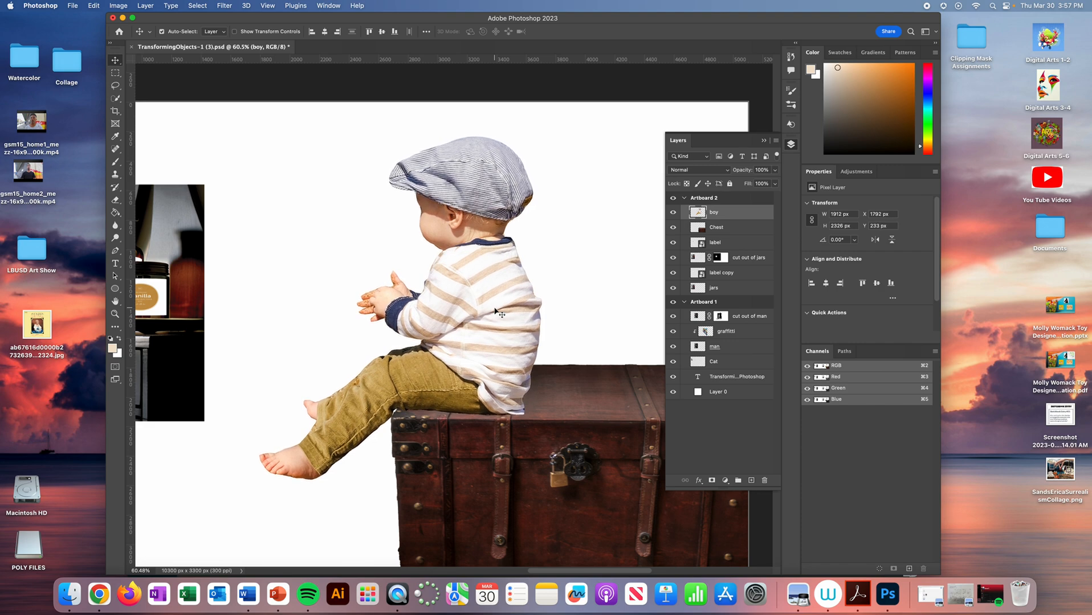
pyautogui.press('Down')
pyautogui.press('Down')
pyautogui.press('Down')
pyautogui.press('Down')
pyautogui.press('Down')
pyautogui.press('Down')
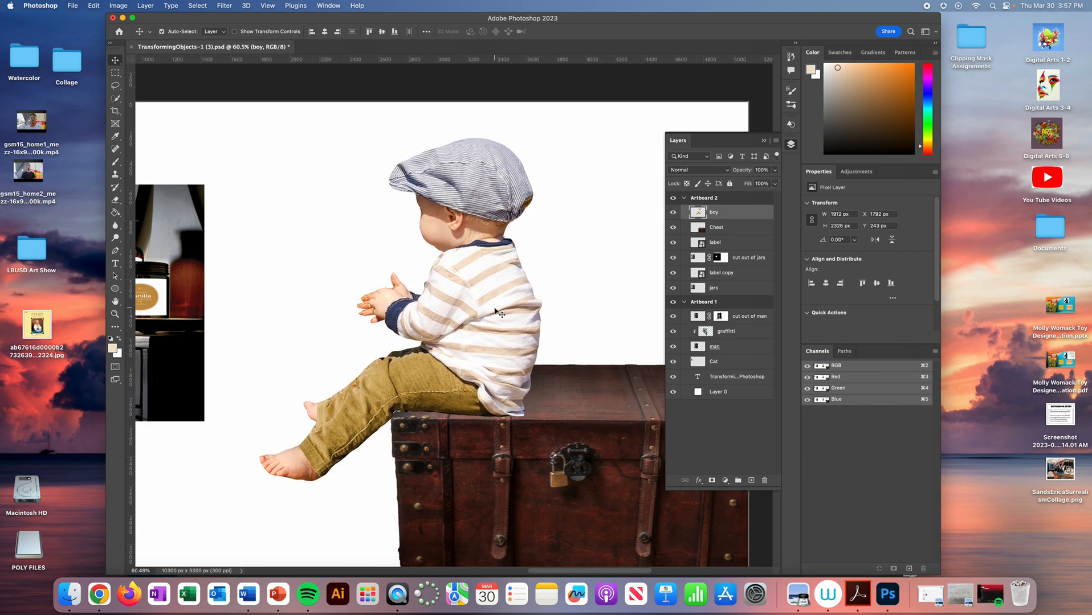
pyautogui.press('Left')
pyautogui.press('Left')
pyautogui.press('Down')
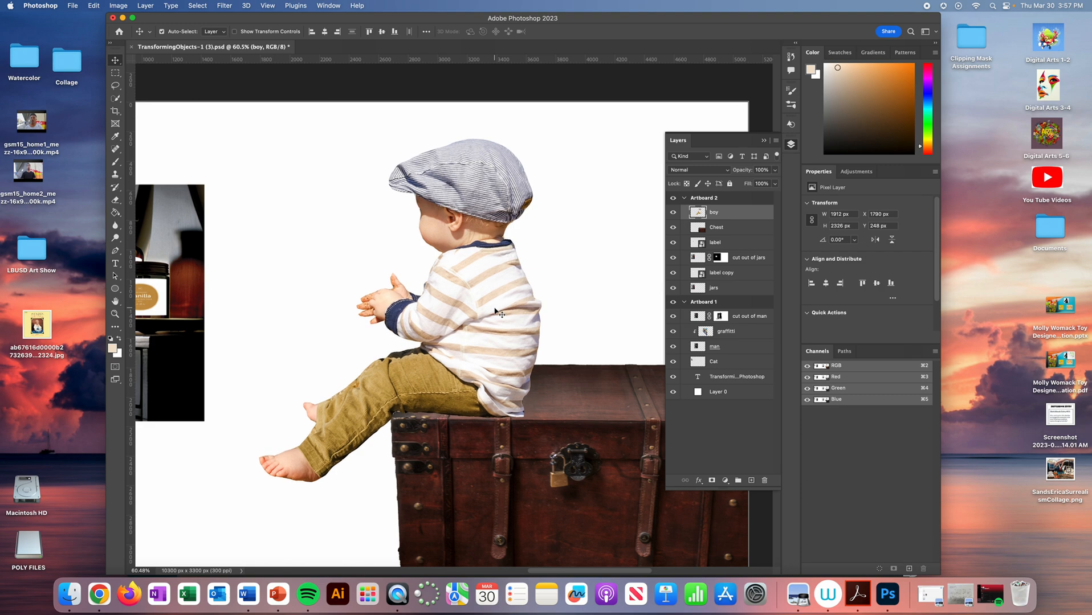
pyautogui.click(73, 5)
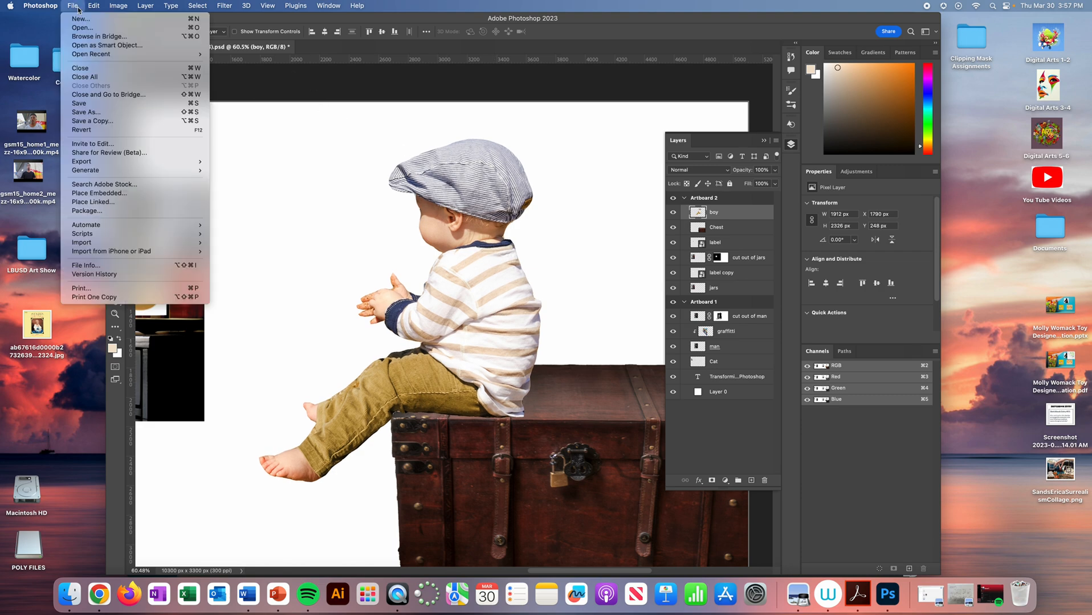
pyautogui.click(106, 114)
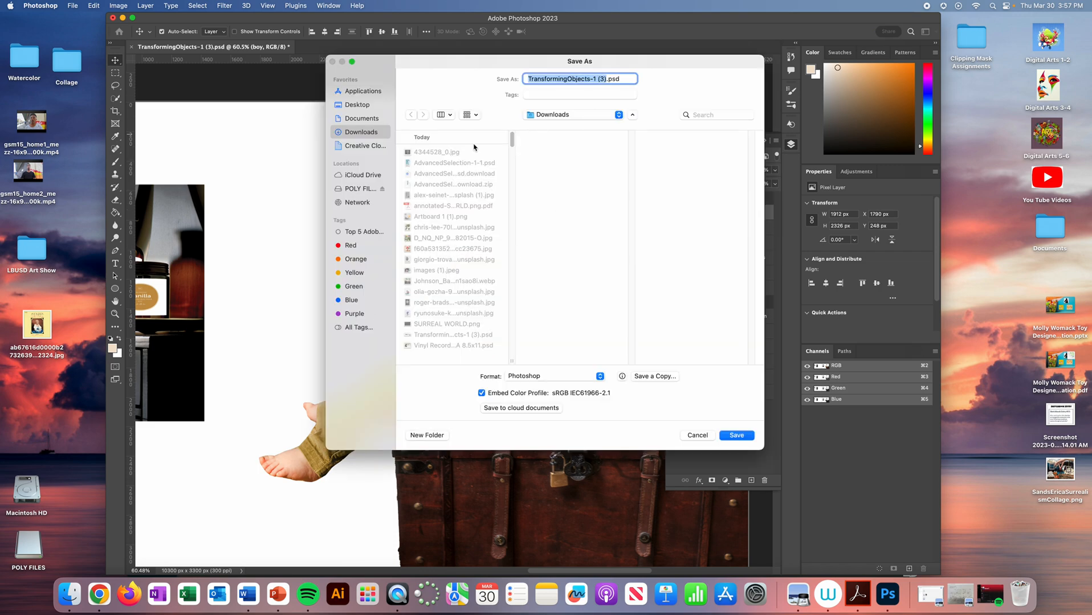
pyautogui.click(557, 116)
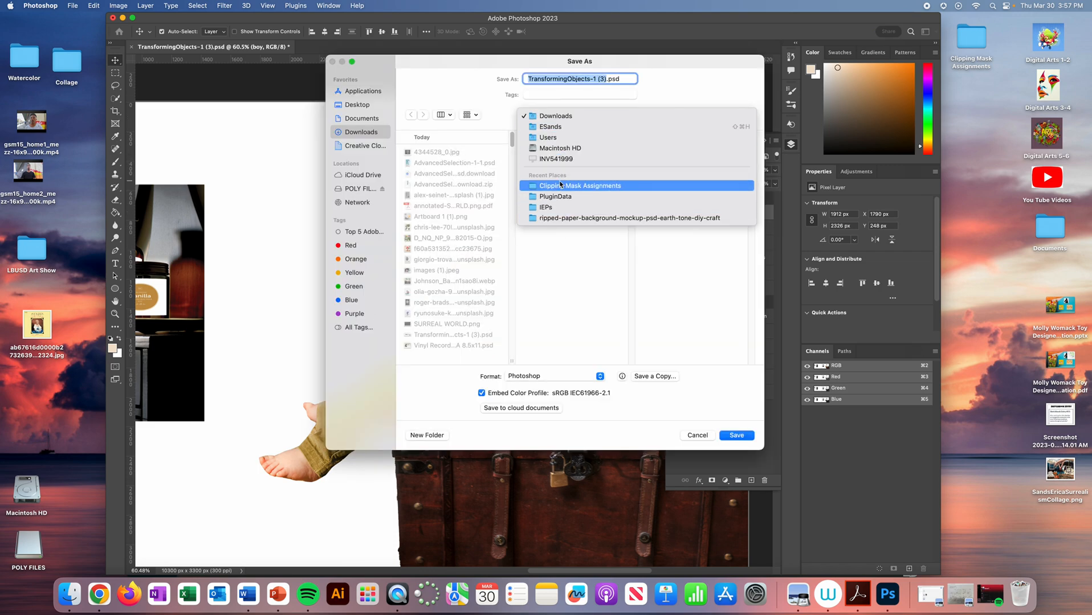
pyautogui.click(487, 235)
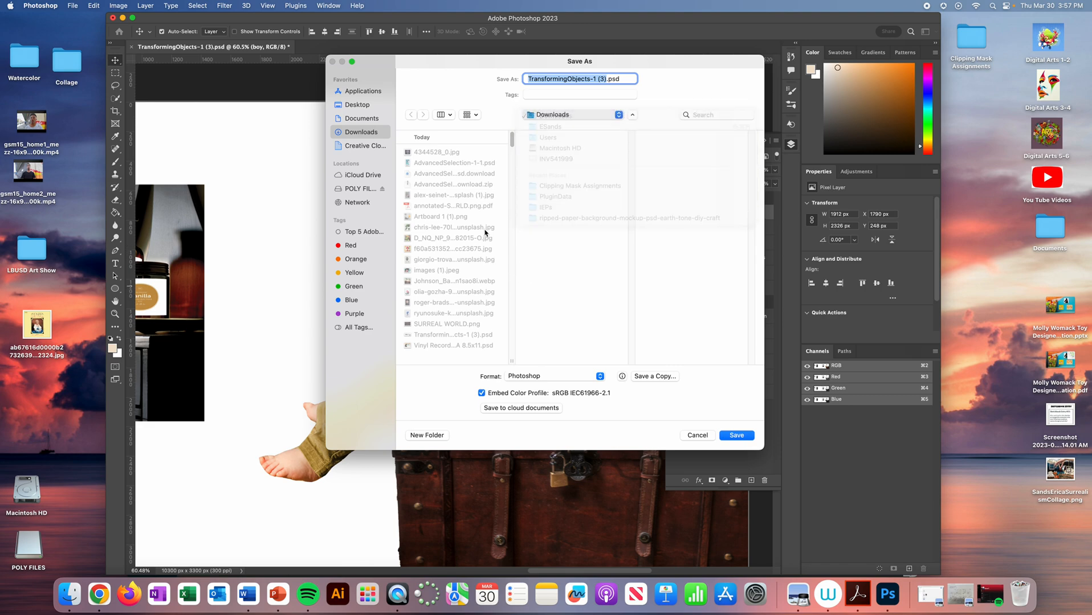
pyautogui.click(364, 146)
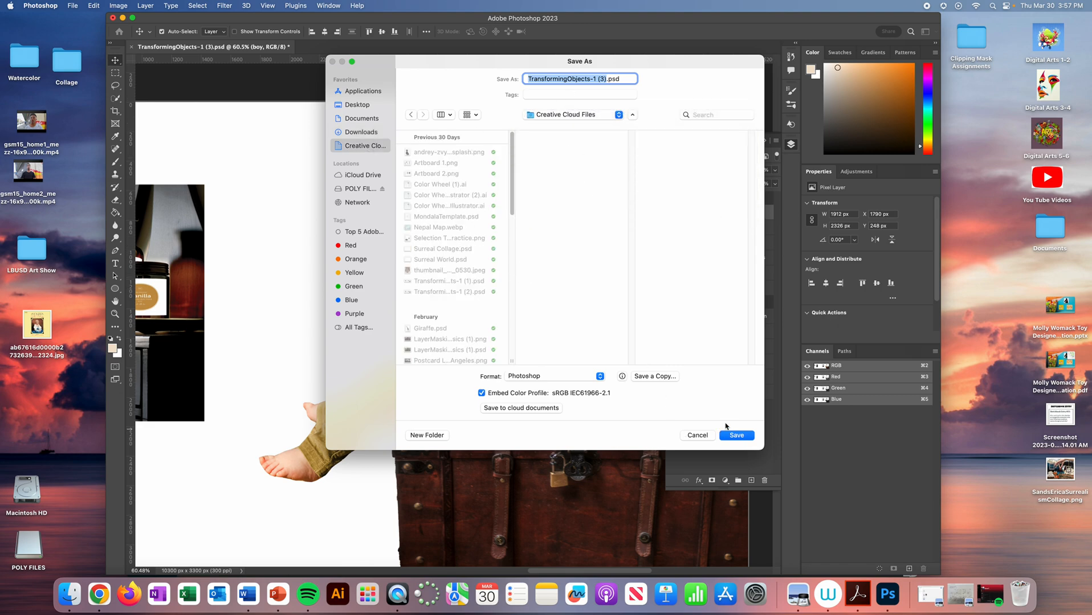
pyautogui.click(691, 439)
# - Export Artboard 1 and Artboard 2 as PNG files at 100% scale into the Creative Cloud Files folder
pyautogui.click(72, 5)
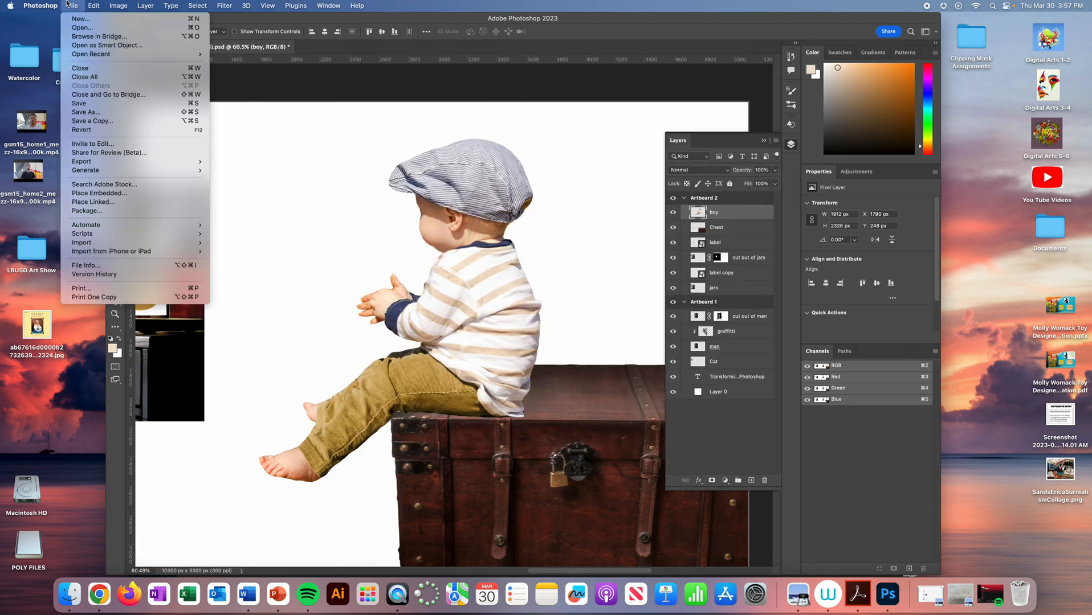
pyautogui.moveTo(137, 164)
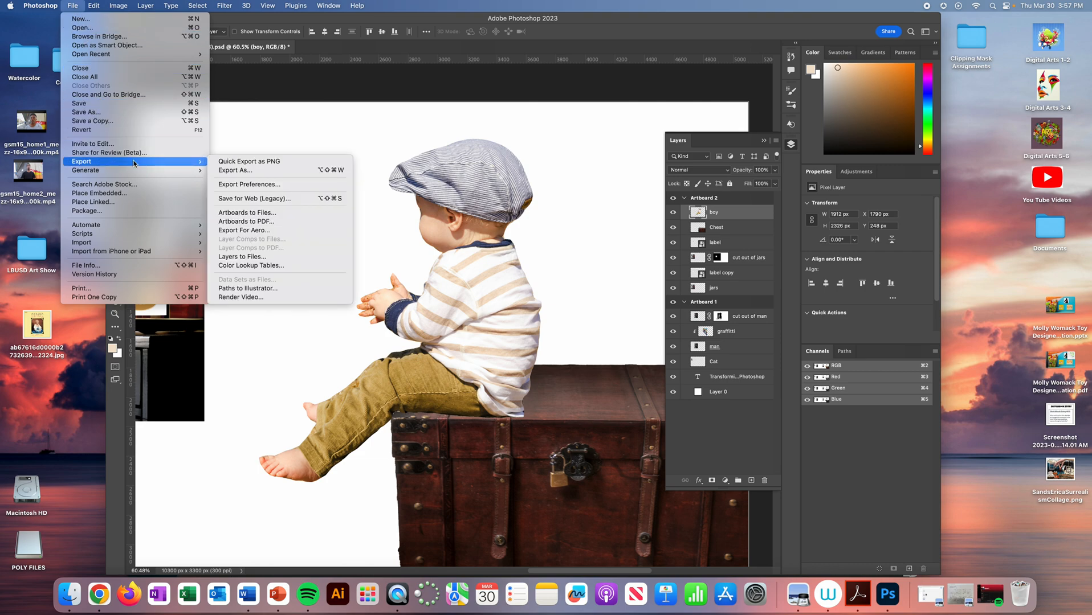
pyautogui.click(262, 170)
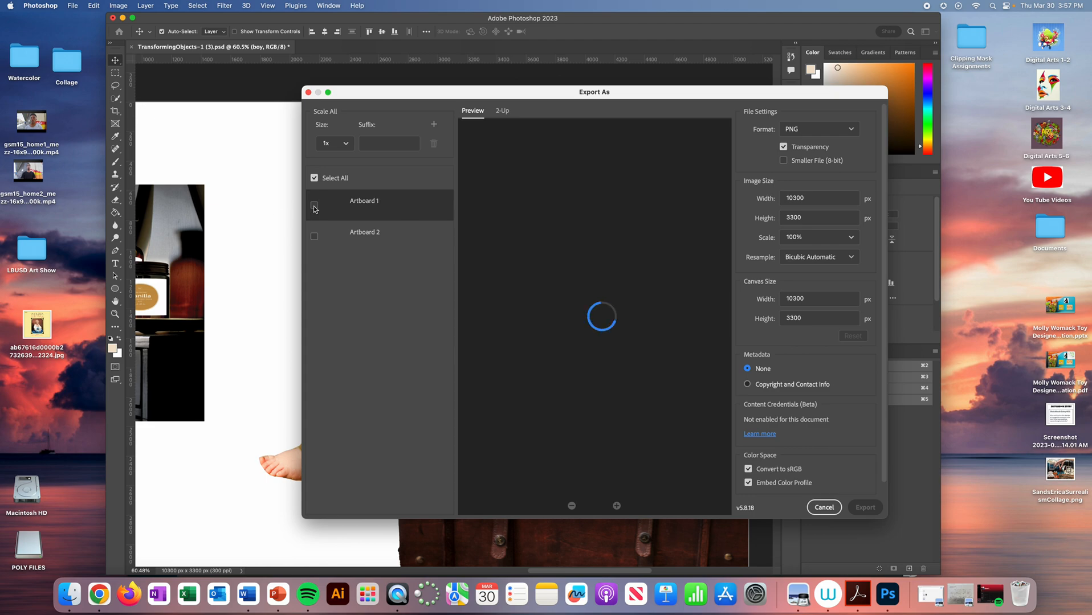
pyautogui.click(314, 205)
pyautogui.click(315, 238)
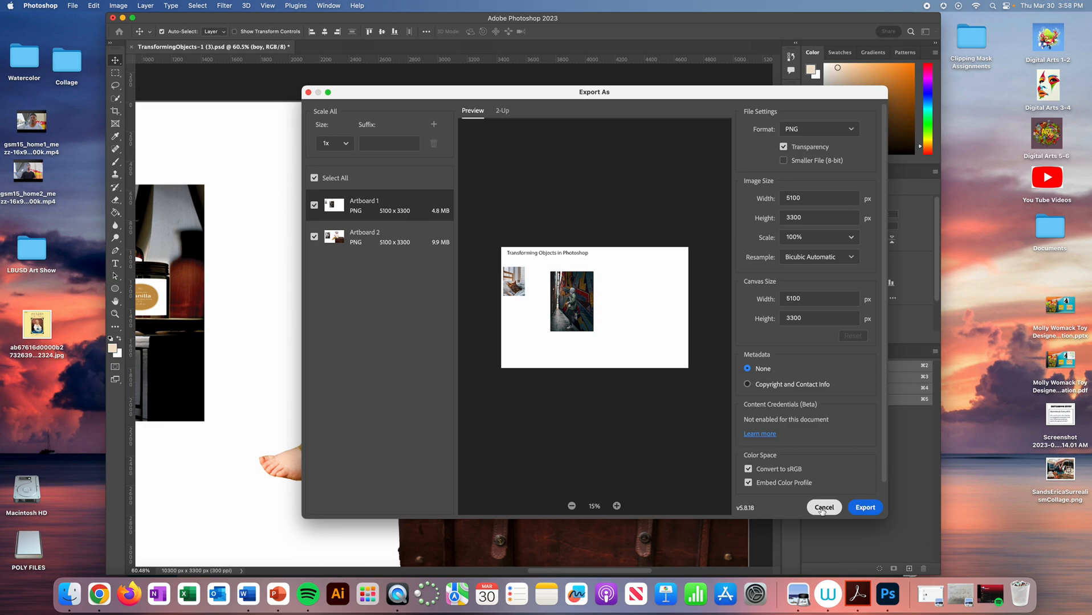
pyautogui.click(865, 507)
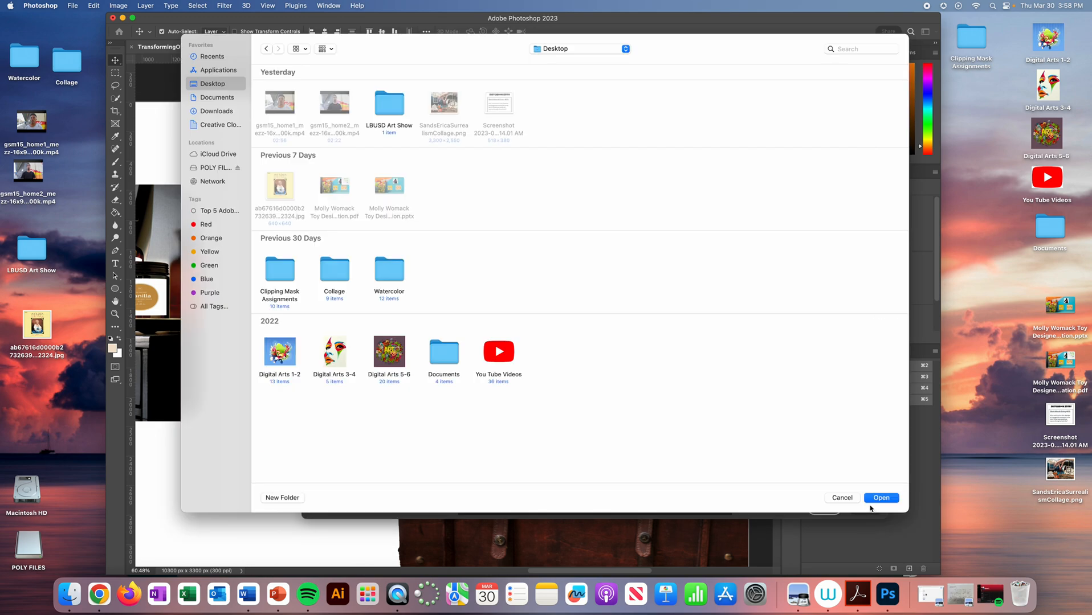
pyautogui.click(214, 126)
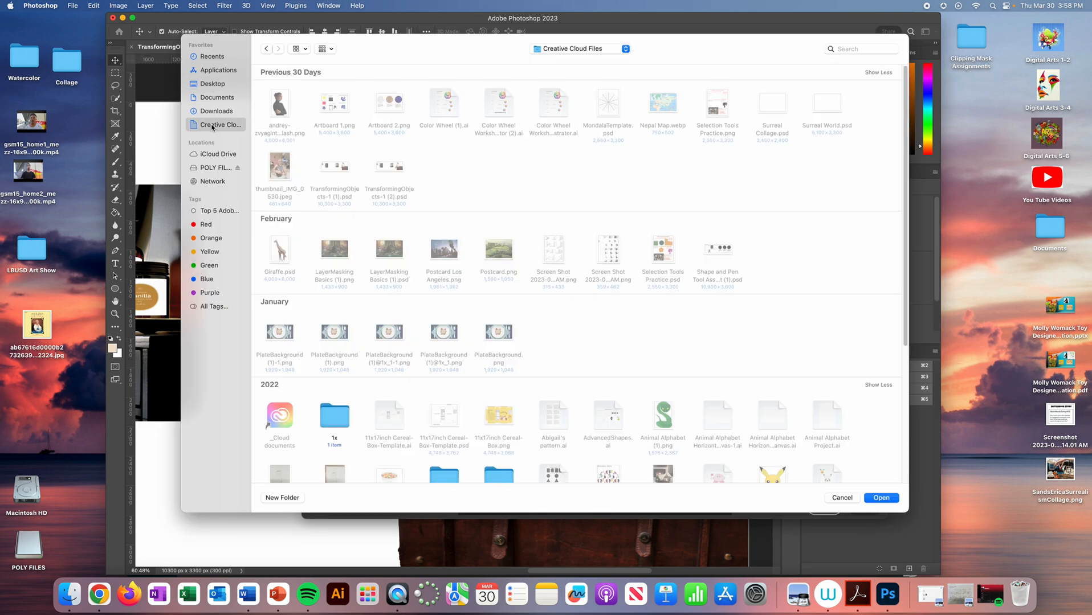
pyautogui.click(881, 498)
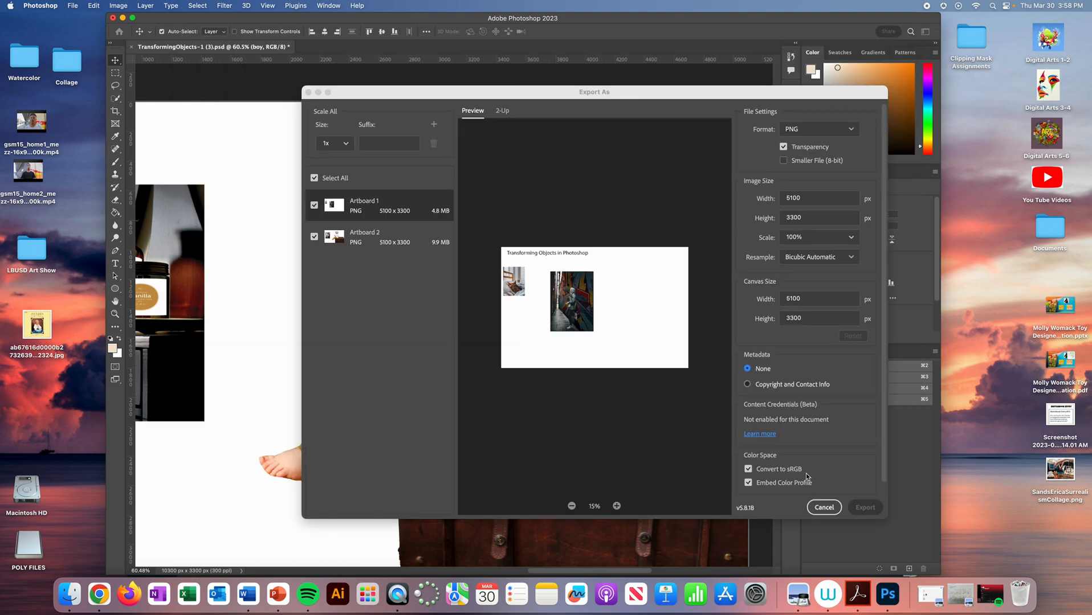
# - Switch to Chrome and show the Transforming Objects in Photoshop assignment in Student View
pyautogui.click(99, 594)
pyautogui.click(873, 92)
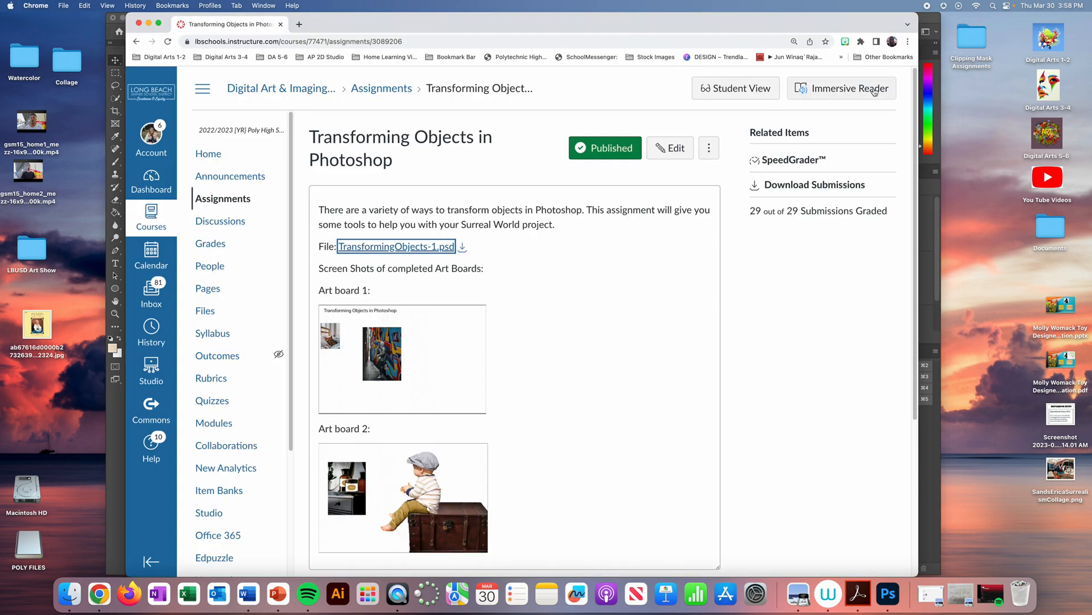
pyautogui.click(725, 89)
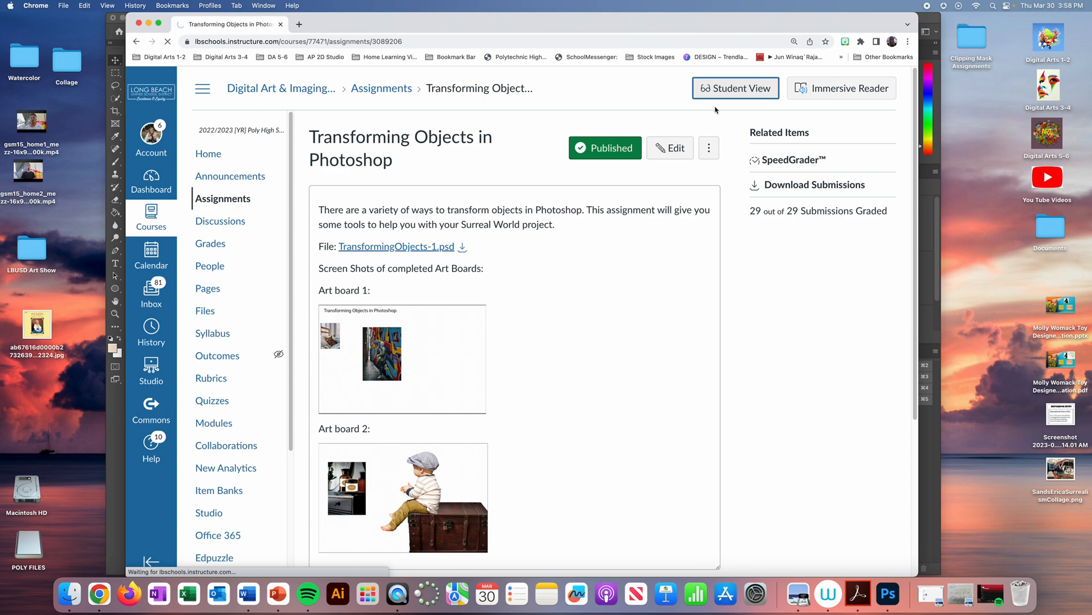
pyautogui.scroll(-15, 445, 450)
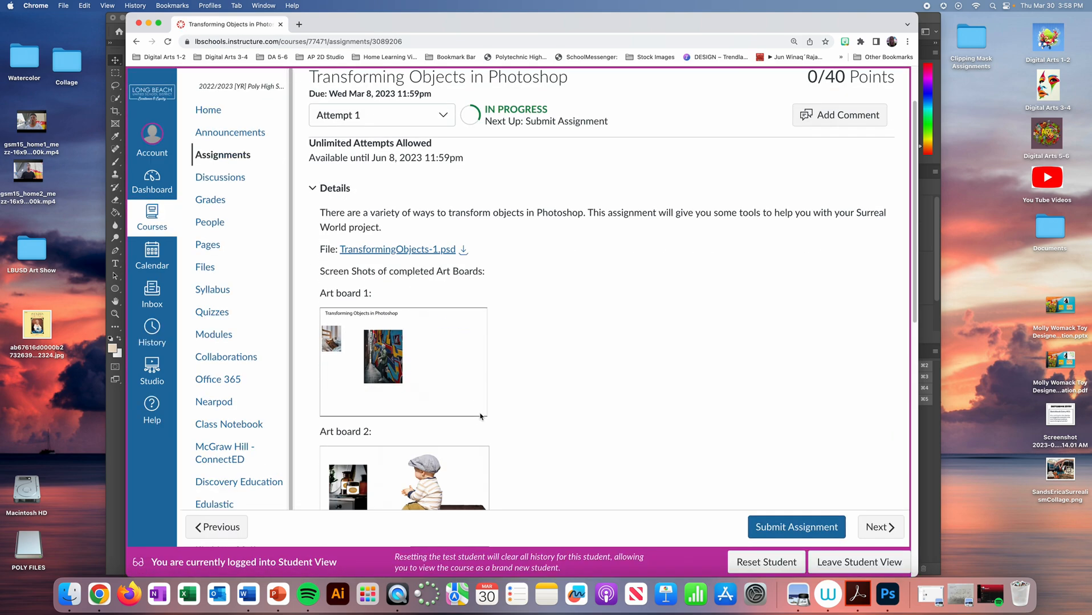
# - Add Artboard 1.png and Artboard 2.png from the Creative Cloud Files folder to the assignment submission
pyautogui.click(726, 393)
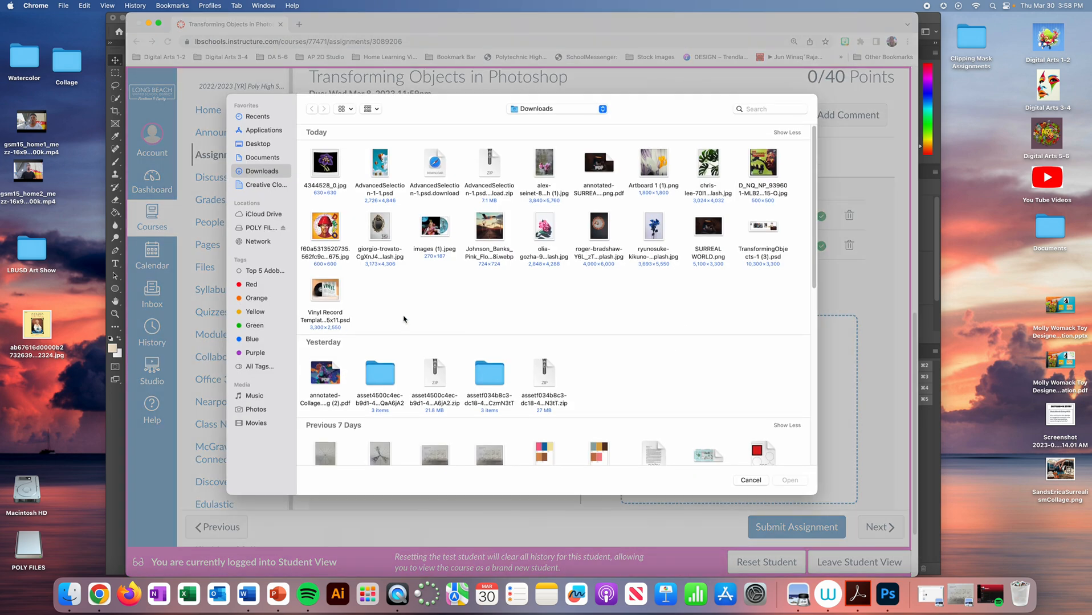
pyautogui.click(258, 187)
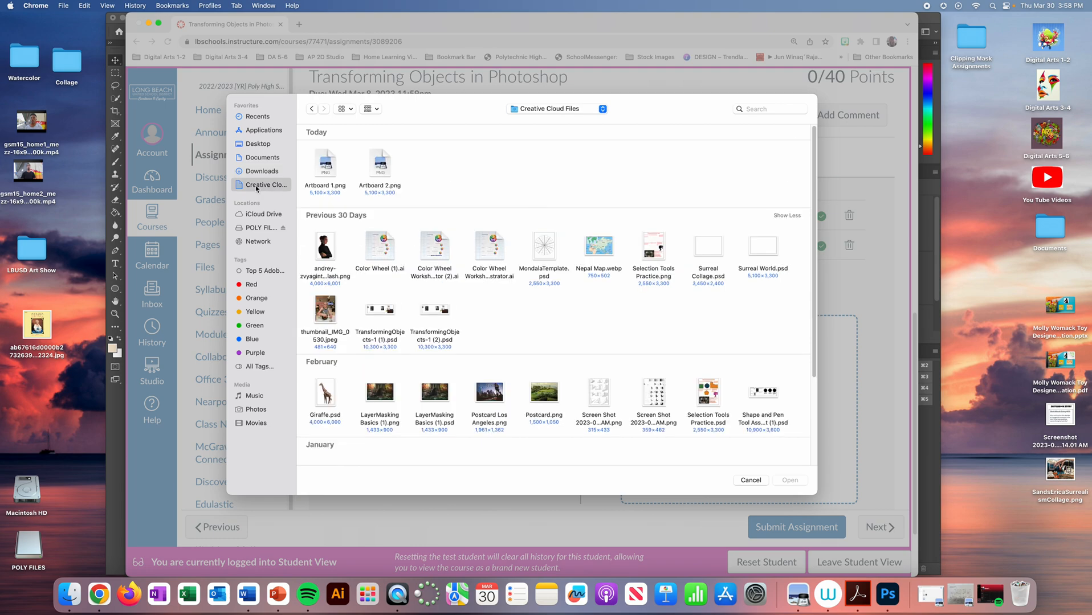
pyautogui.moveTo(467, 166); pyautogui.dragTo(311, 170)
pyautogui.click(788, 481)
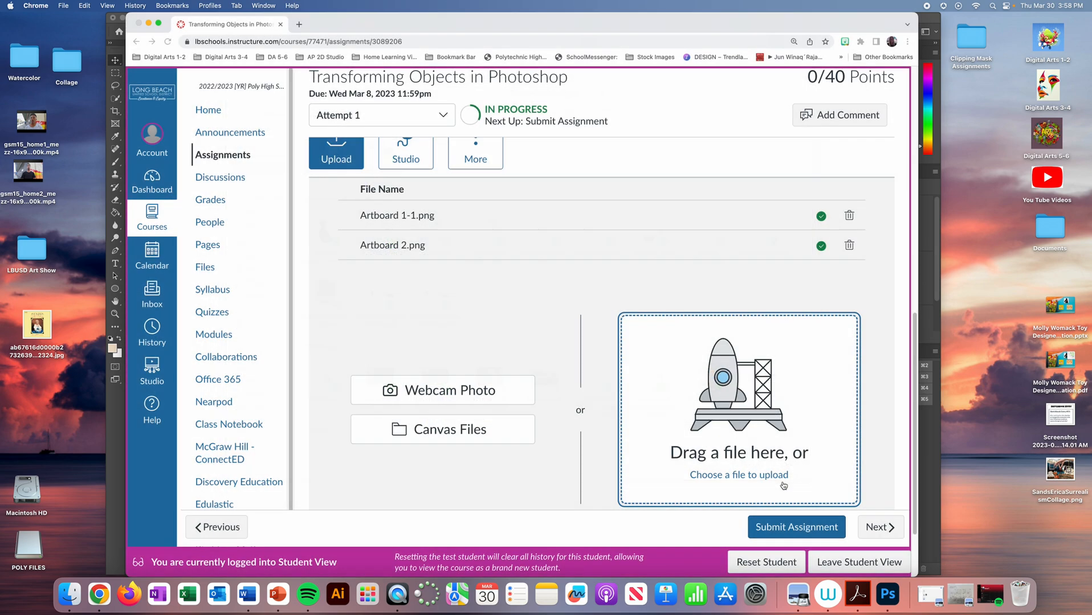